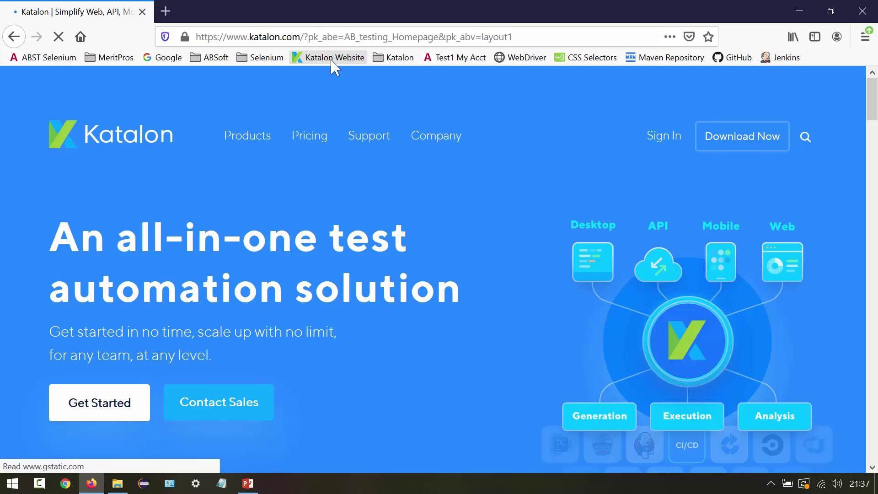
- Open the Documentation, go to Katalon Studio Enterprise > Get Started > What's new, and open Version 7.x
{"action": "mouse_move", "coordinate": [376, 143]}
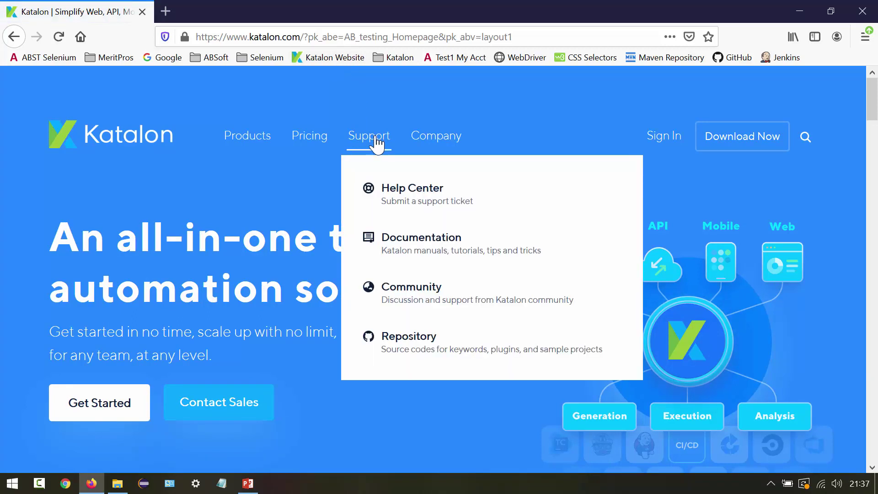
{"action": "left_click", "coordinate": [424, 256]}
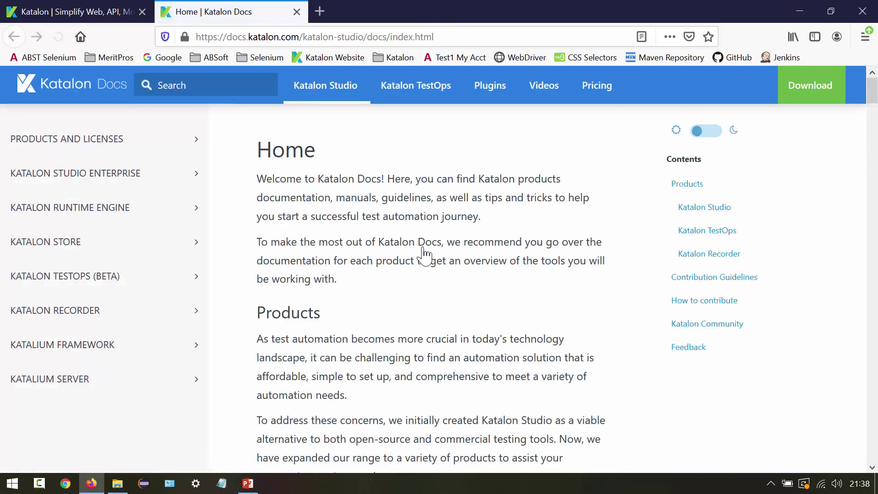
{"action": "left_click", "coordinate": [100, 182]}
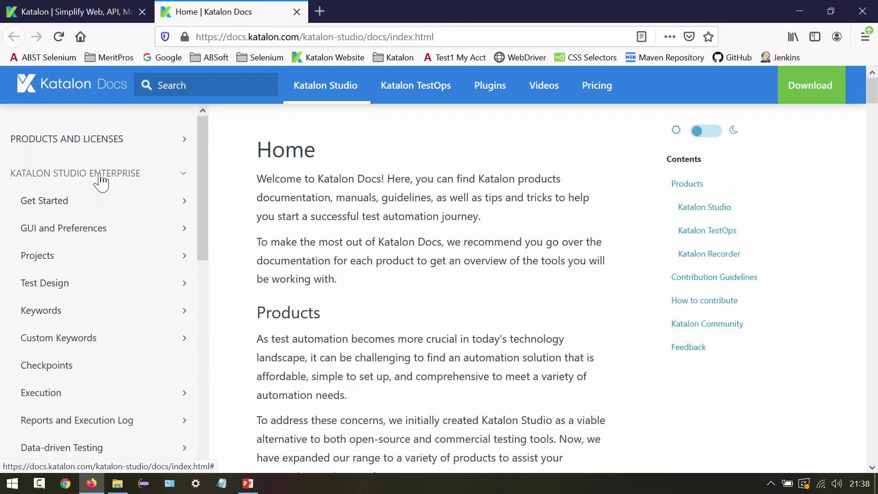
{"action": "left_click", "coordinate": [79, 204]}
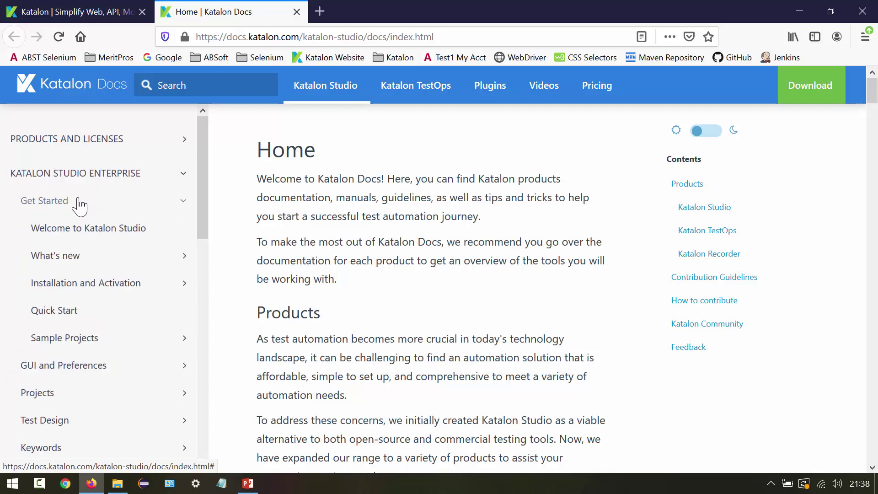
{"action": "left_click", "coordinate": [71, 257]}
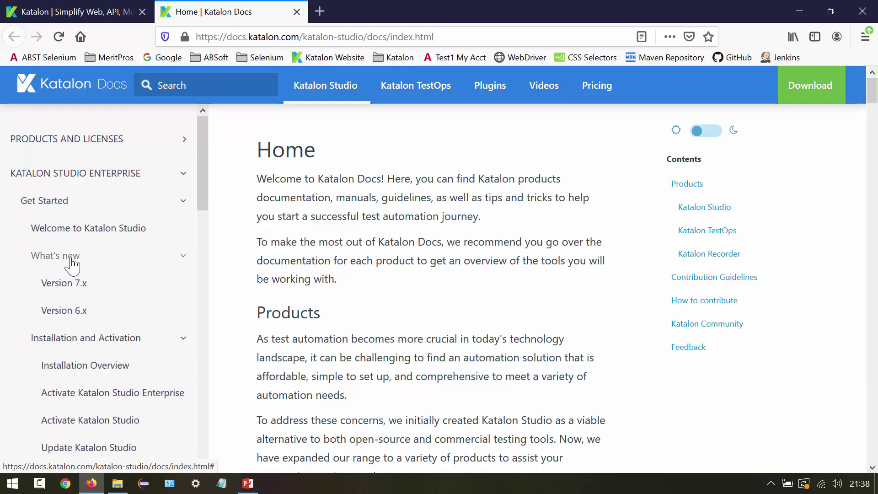
{"action": "left_click", "coordinate": [79, 289]}
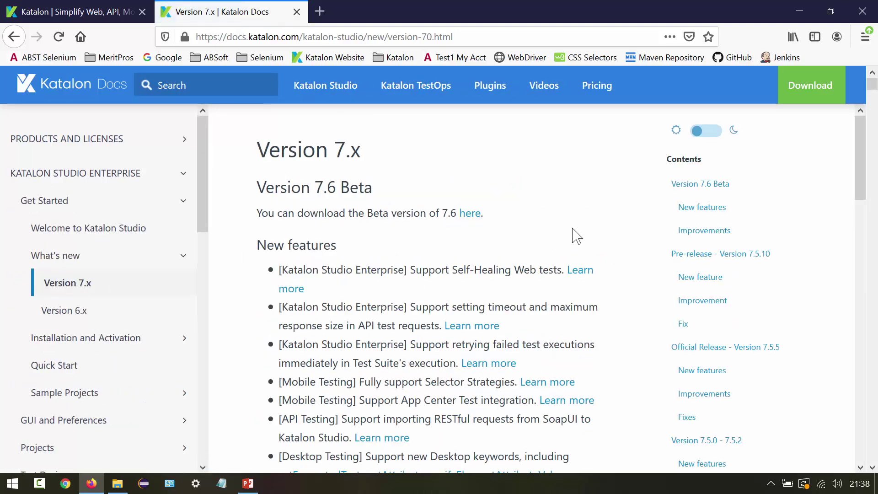
{"action": "scroll", "coordinate": [567, 238], "scroll_direction": "down", "scroll_amount": 8}
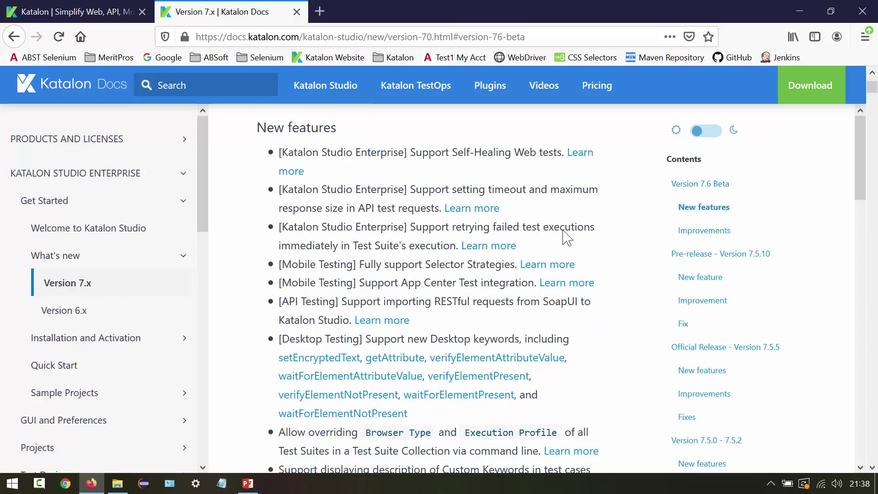
{"action": "scroll", "coordinate": [567, 238], "scroll_direction": "down", "scroll_amount": 7}
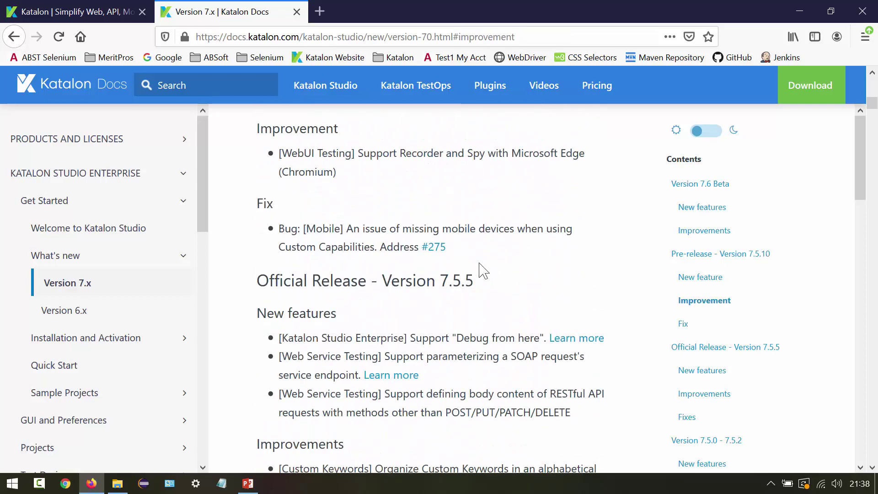
{"action": "left_click_drag", "start_coordinate": [259, 280], "coordinate": [500, 300]}
{"action": "left_click", "coordinate": [503, 301]}
{"action": "scroll", "coordinate": [506, 302], "scroll_direction": "down", "scroll_amount": 3}
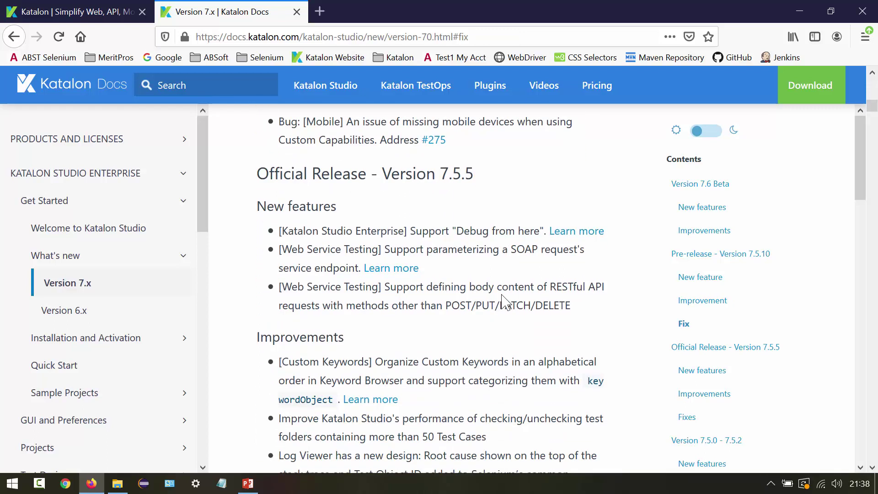
{"action": "scroll", "coordinate": [503, 302], "scroll_direction": "up", "scroll_amount": 10}
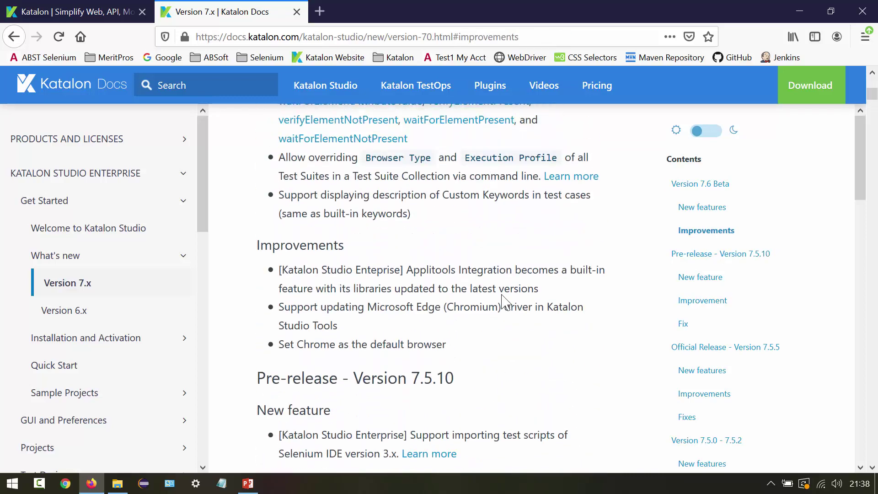
{"action": "left_click_drag", "start_coordinate": [258, 377], "coordinate": [340, 376]}
{"action": "left_click", "coordinate": [340, 376]}
{"action": "scroll", "coordinate": [339, 375], "scroll_direction": "up", "scroll_amount": 11}
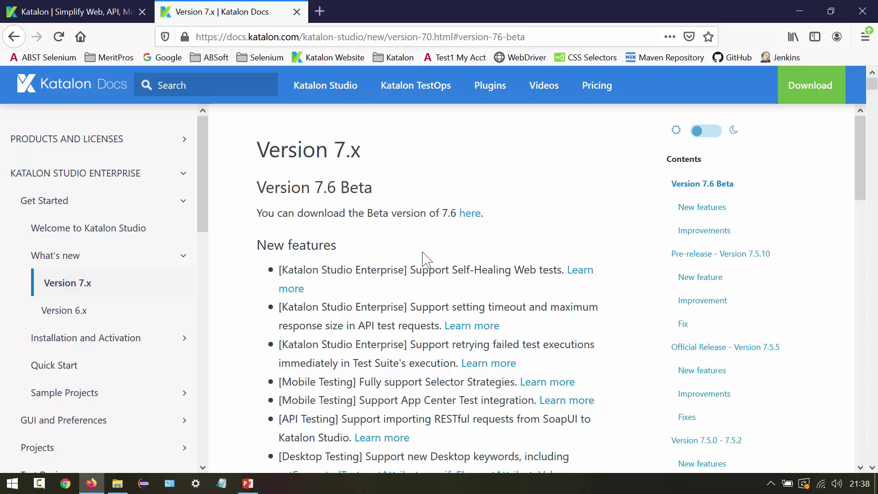
{"action": "left_click", "coordinate": [248, 483]}
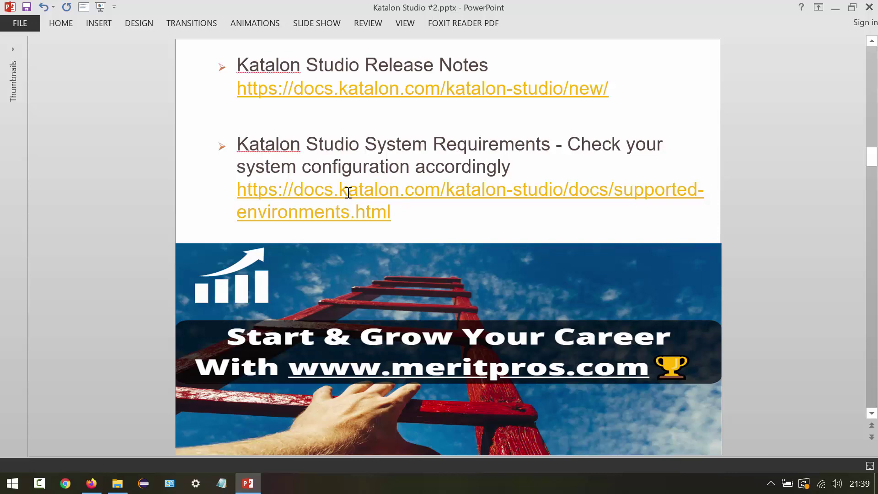
- After reading the release notes and system requirements links slide, go back to the Katalon Docs page in Firefox
{"action": "left_click", "coordinate": [94, 481]}
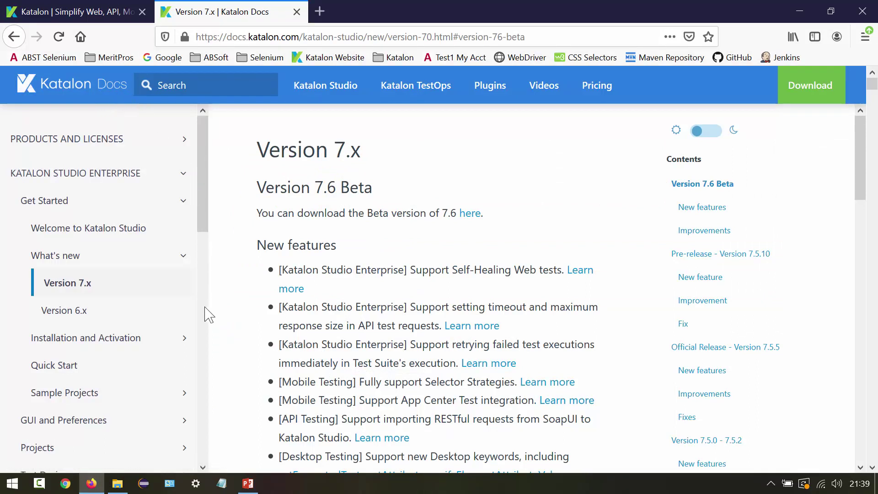
- Open the Supported Environments page under Installation and Activation
{"action": "left_click", "coordinate": [85, 339]}
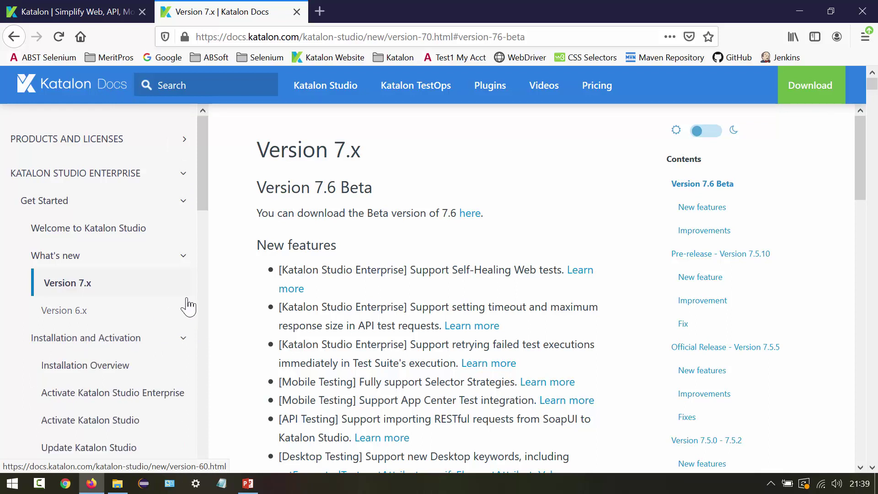
{"action": "left_click_drag", "start_coordinate": [205, 199], "coordinate": [206, 238]}
{"action": "left_click", "coordinate": [99, 352]}
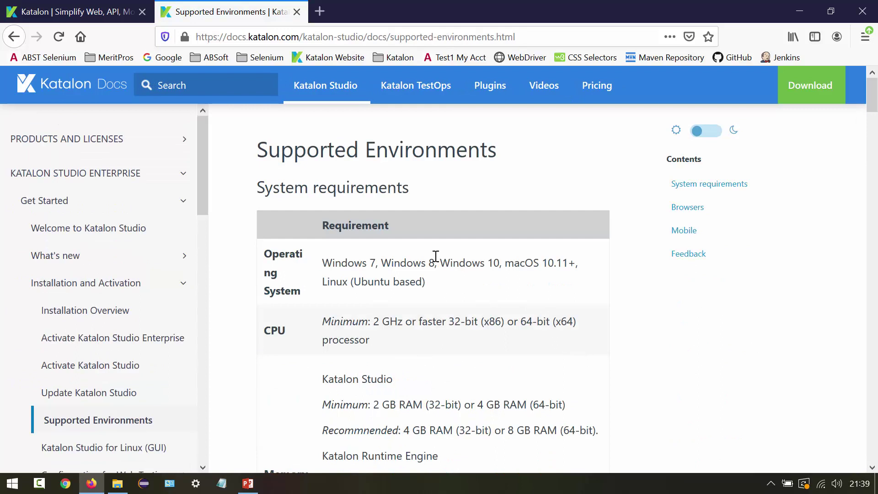
- Highlight the supported operating systems, CPU and memory requirements on the System requirements page
{"action": "left_click_drag", "start_coordinate": [258, 187], "coordinate": [554, 427]}
{"action": "left_click", "coordinate": [554, 429]}
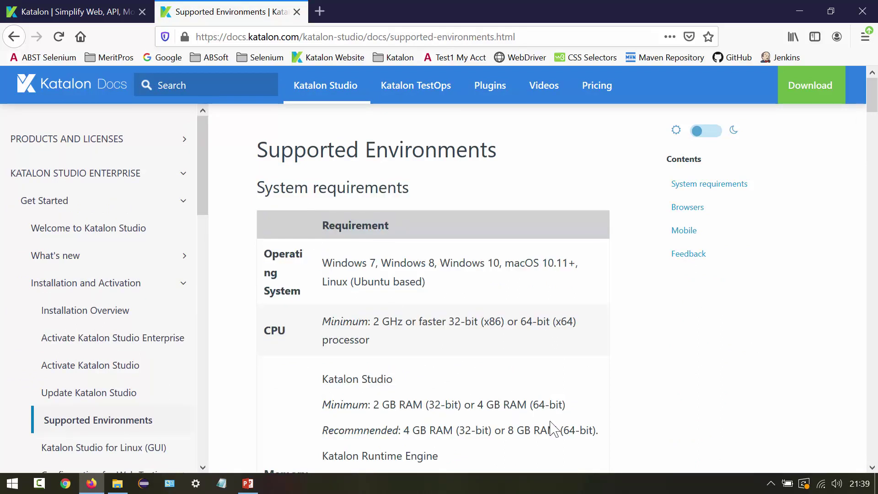
{"action": "left_click_drag", "start_coordinate": [362, 263], "coordinate": [466, 291]}
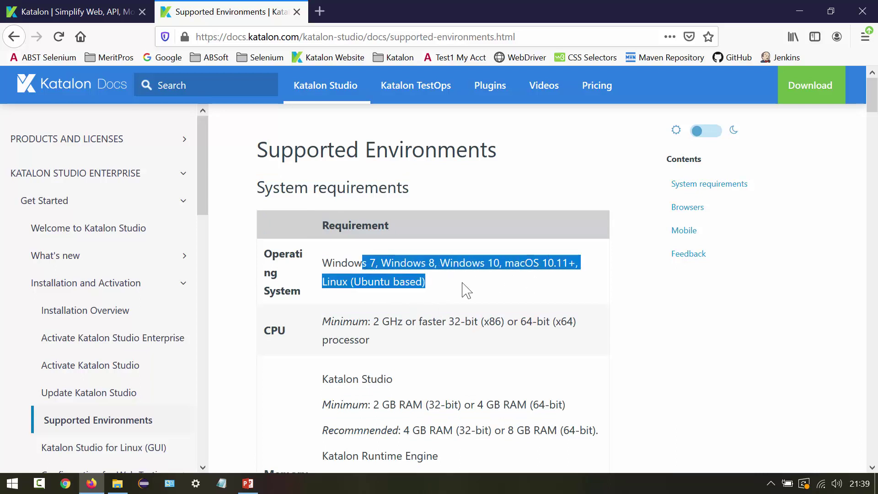
{"action": "left_click", "coordinate": [466, 291]}
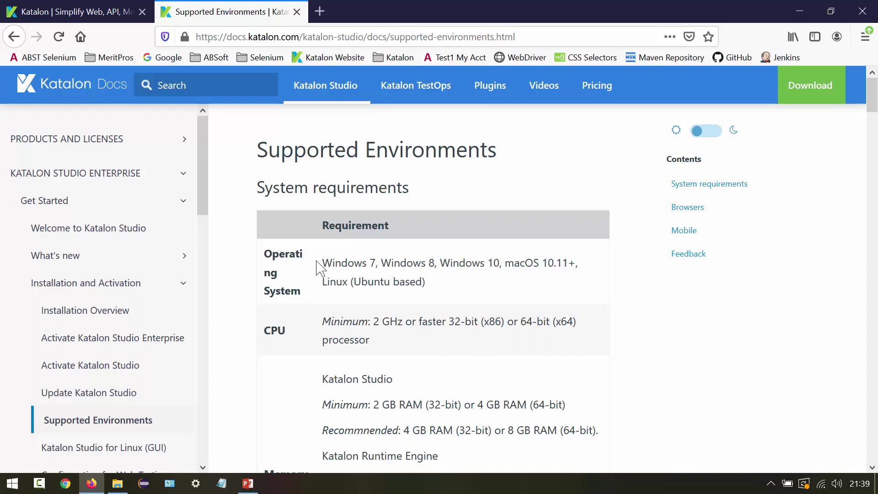
{"action": "left_click_drag", "start_coordinate": [324, 322], "coordinate": [462, 430]}
{"action": "left_click", "coordinate": [462, 430]}
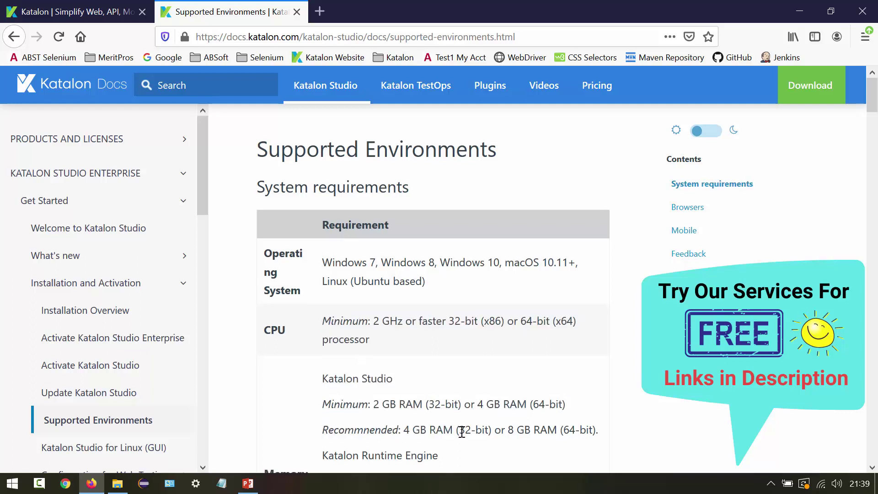
{"action": "scroll", "coordinate": [462, 432], "scroll_direction": "down", "scroll_amount": 2}
{"action": "left_click_drag", "start_coordinate": [323, 409], "coordinate": [532, 408]}
{"action": "left_click", "coordinate": [532, 408]}
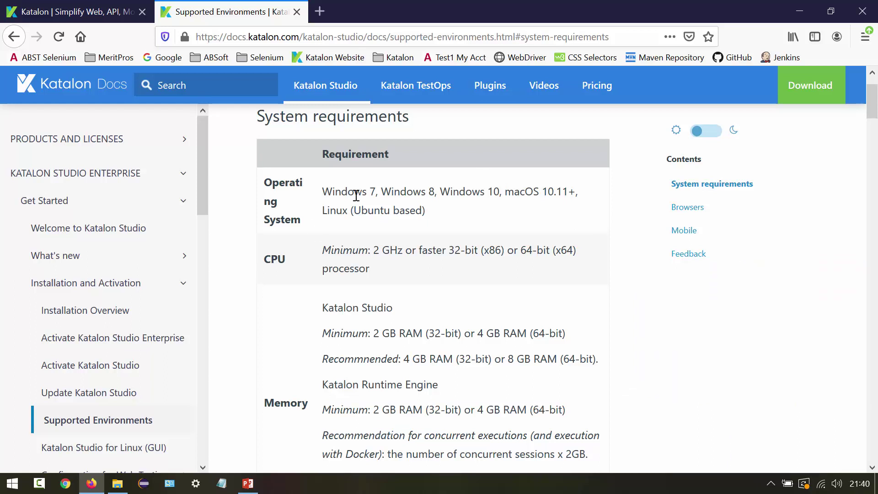
{"action": "left_click_drag", "start_coordinate": [267, 181], "coordinate": [330, 409]}
{"action": "left_click", "coordinate": [330, 408]}
- Expand What's new, then show the Katalon Studio Download slide in PowerPoint
{"action": "left_click", "coordinate": [132, 257]}
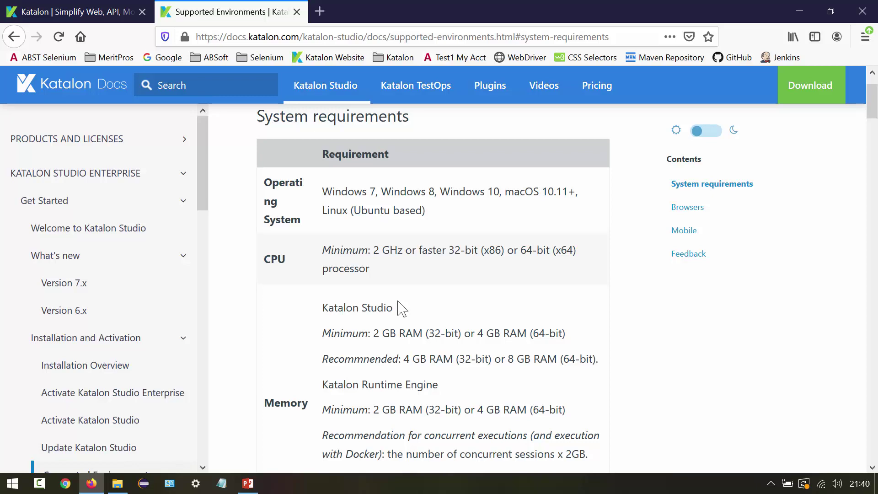
{"action": "left_click", "coordinate": [256, 485]}
{"action": "scroll", "coordinate": [784, 302], "scroll_direction": "down", "scroll_amount": 2}
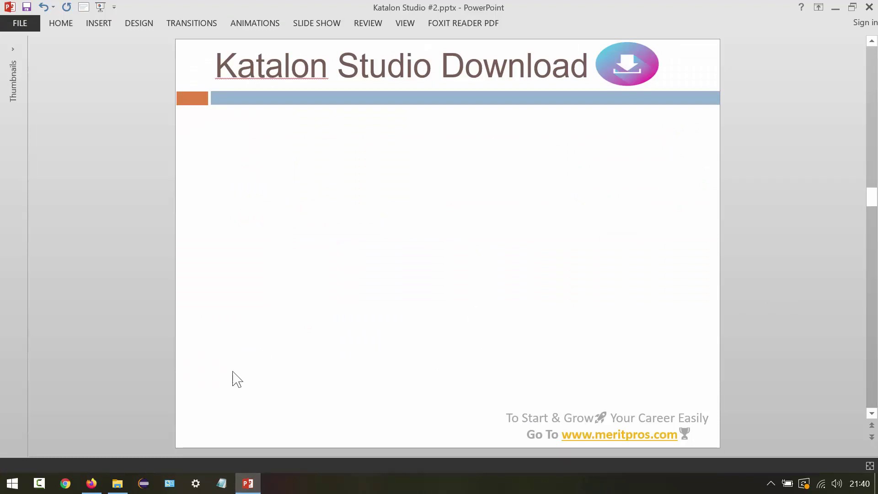
- Open the Katalon Website bookmark in a new Firefox tab and follow Download Now
{"action": "left_click", "coordinate": [92, 483]}
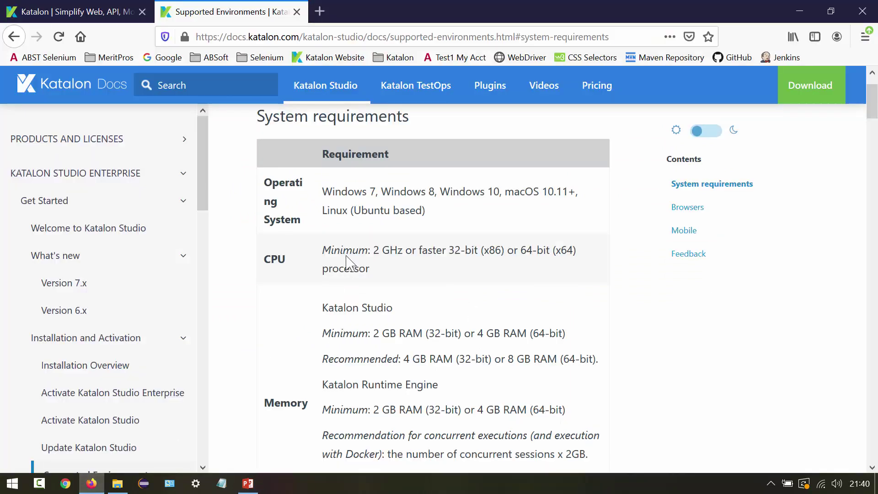
{"action": "left_click", "coordinate": [320, 12]}
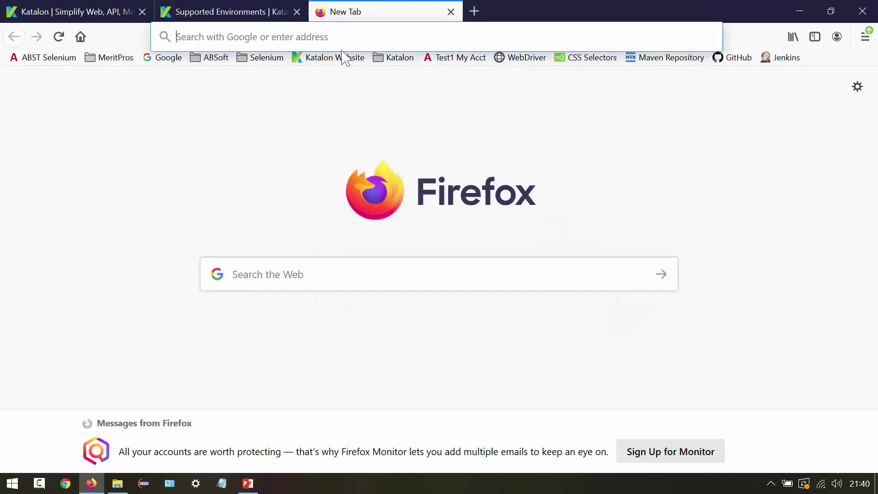
{"action": "left_click", "coordinate": [339, 61]}
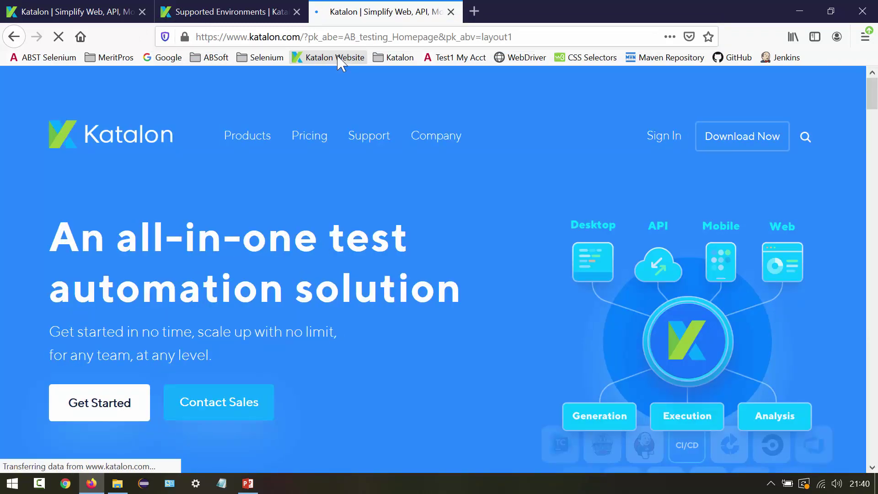
{"action": "left_click", "coordinate": [746, 146]}
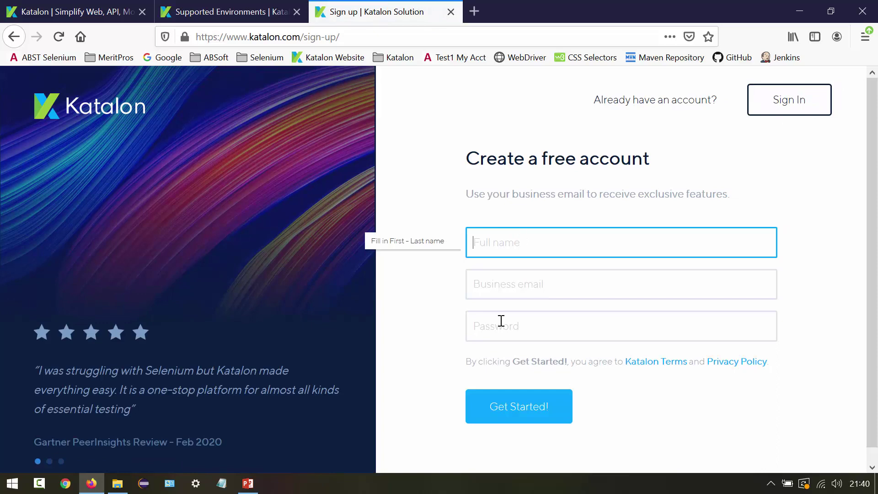
- Fill the sign-up form with the full name, business email and password
{"action": "left_click", "coordinate": [508, 281]}
{"action": "left_click", "coordinate": [506, 242]}
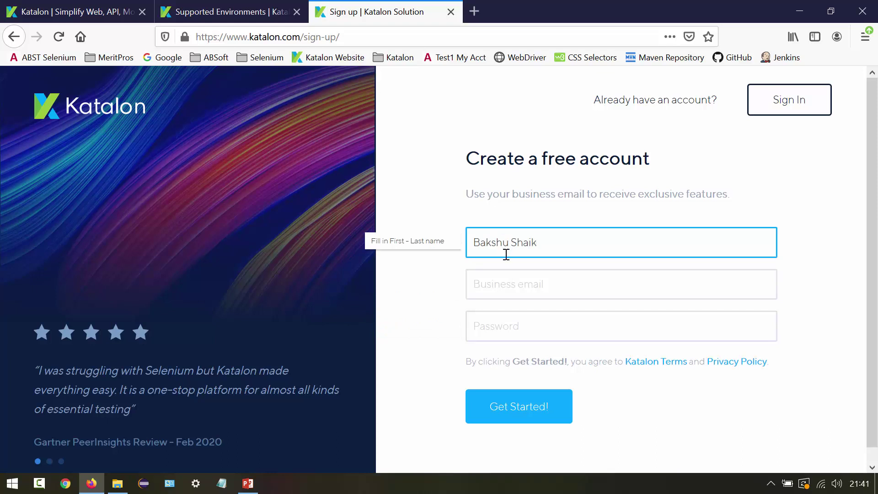
{"action": "left_click", "coordinate": [490, 283]}
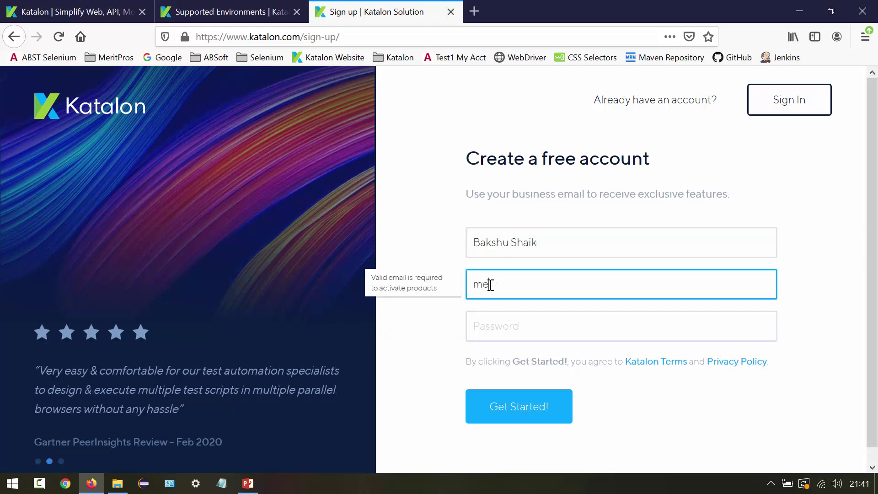
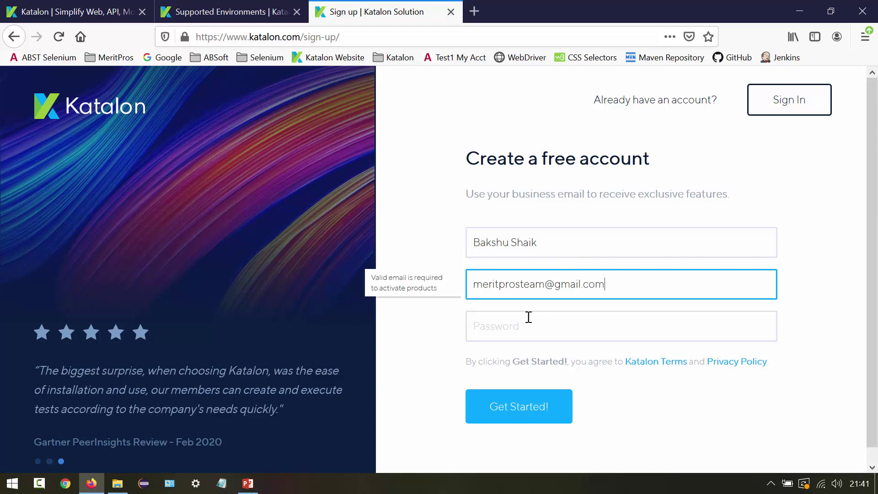
{"action": "left_click", "coordinate": [521, 325]}
{"action": "type", "text": "********"}
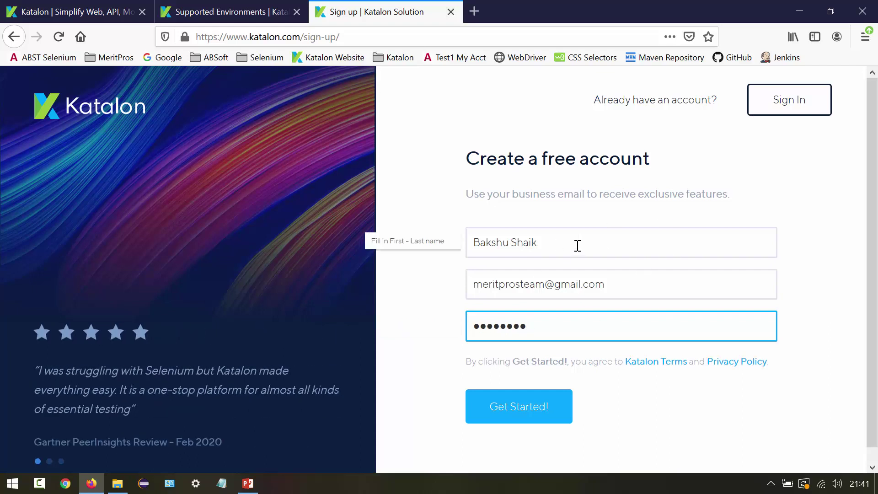
- Submit the form, note the email-already-registered error, and go to Sign In
{"action": "triple_click", "coordinate": [626, 292]}
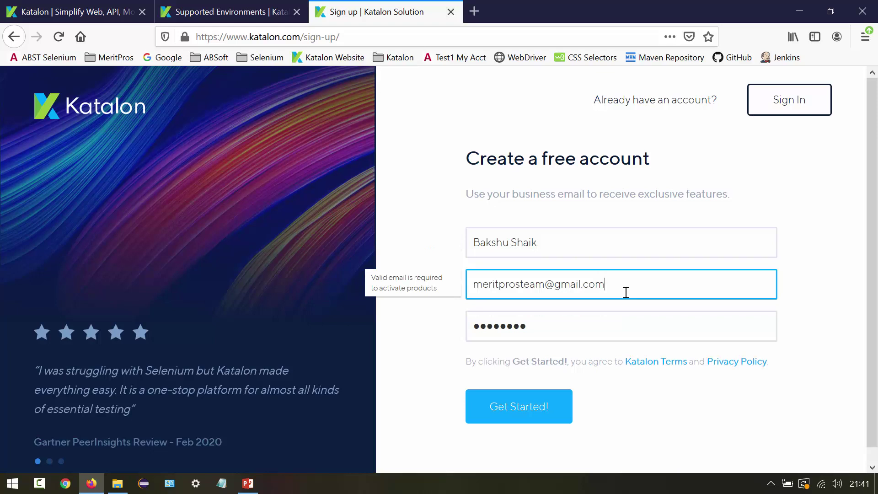
{"action": "left_click", "coordinate": [516, 417]}
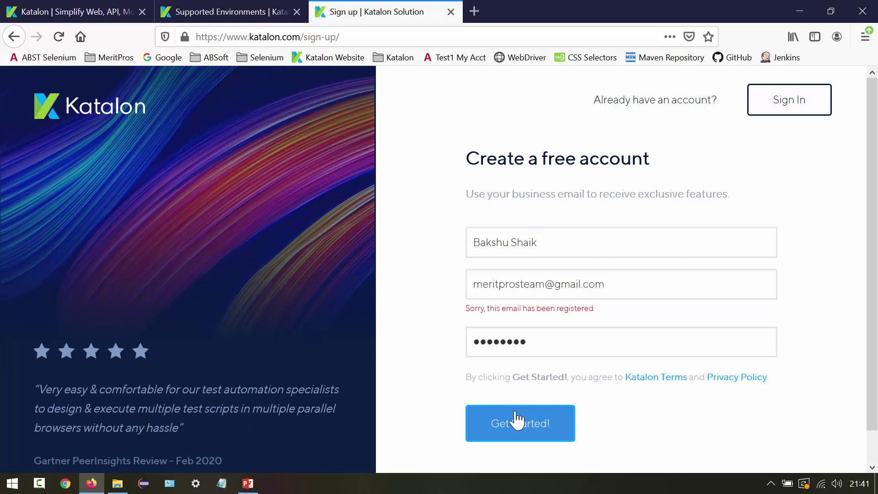
{"action": "left_click_drag", "start_coordinate": [468, 309], "coordinate": [602, 319]}
{"action": "left_click", "coordinate": [601, 314]}
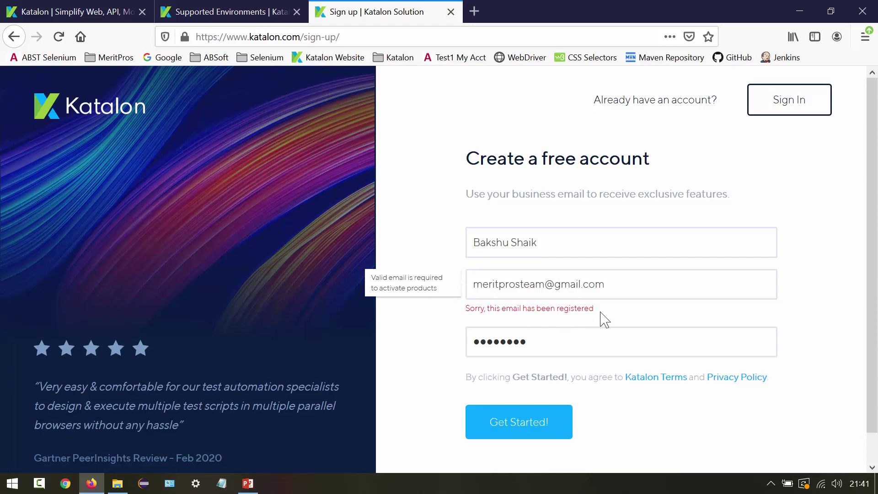
{"action": "left_click", "coordinate": [813, 112]}
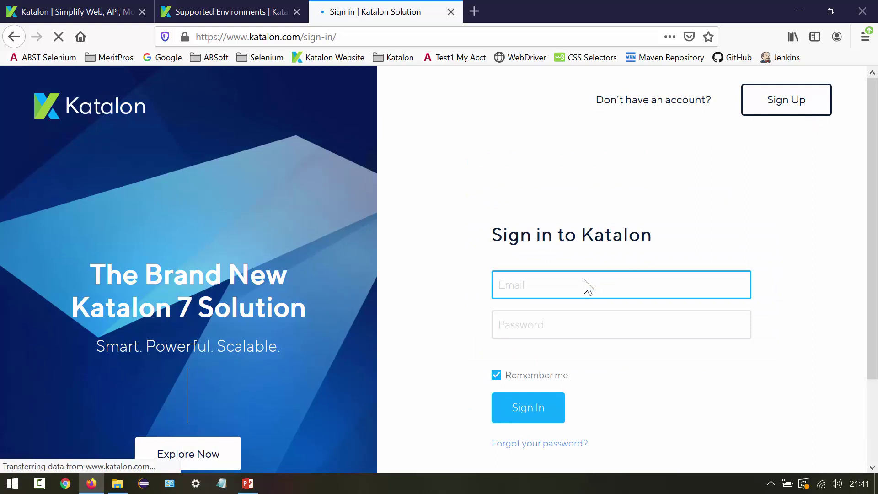
- Sign in with the saved email address from autofill and the account password
{"action": "left_click", "coordinate": [572, 285]}
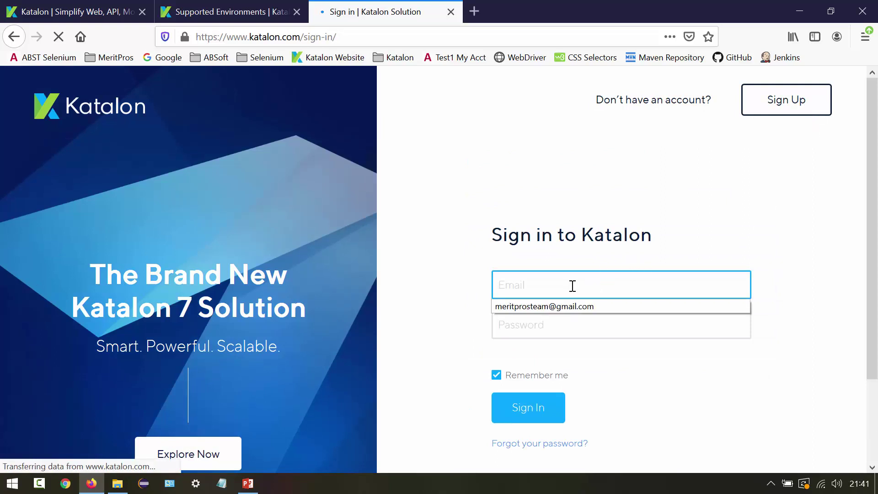
{"action": "key", "text": "Down"}
{"action": "left_click", "coordinate": [566, 328]}
{"action": "type", "text": "*******"}
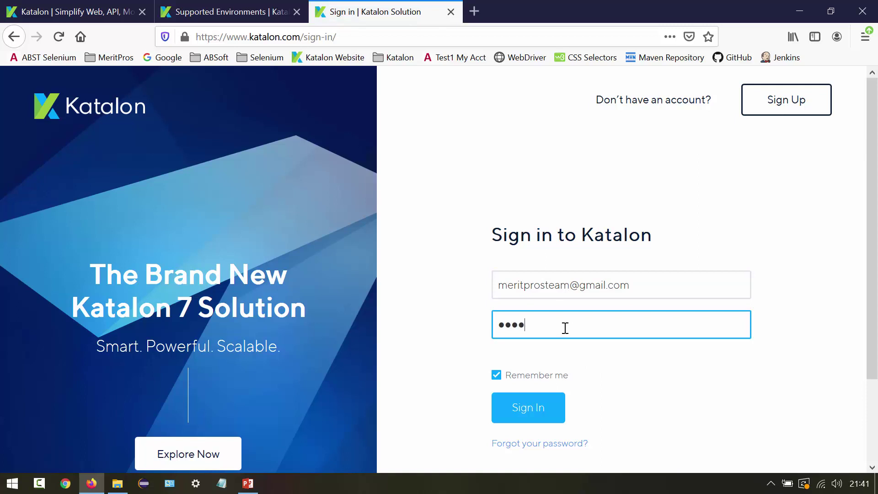
{"action": "type", "text": "*"}
{"action": "left_click", "coordinate": [519, 414]}
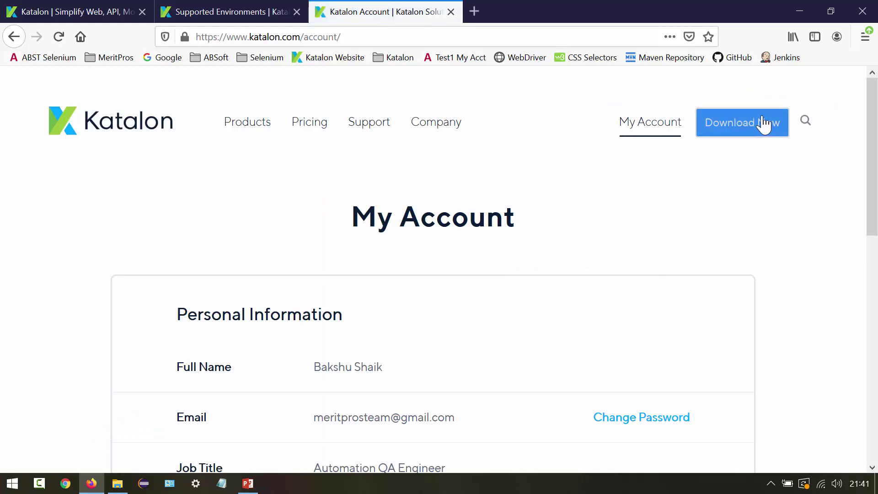
- Open the Katalon Studio download page, check the OS dropdown's options, and scroll through Getting Started
{"action": "left_click", "coordinate": [752, 130]}
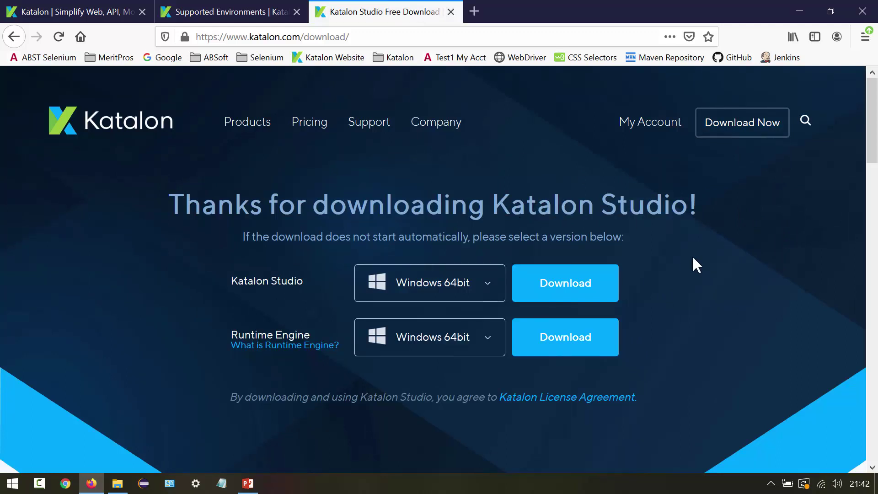
{"action": "left_click_drag", "start_coordinate": [229, 276], "coordinate": [660, 289]}
{"action": "left_click", "coordinate": [662, 290]}
{"action": "left_click", "coordinate": [488, 288]}
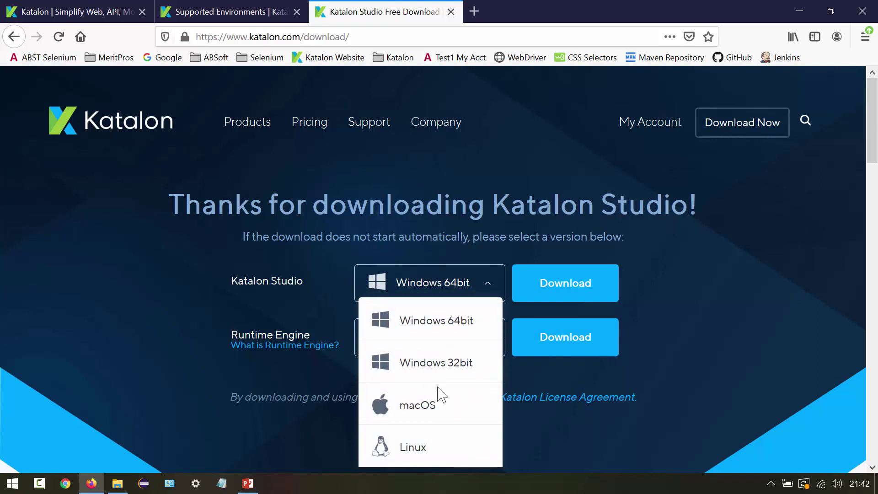
{"action": "left_click", "coordinate": [690, 275]}
{"action": "scroll", "coordinate": [691, 274], "scroll_direction": "down", "scroll_amount": 10}
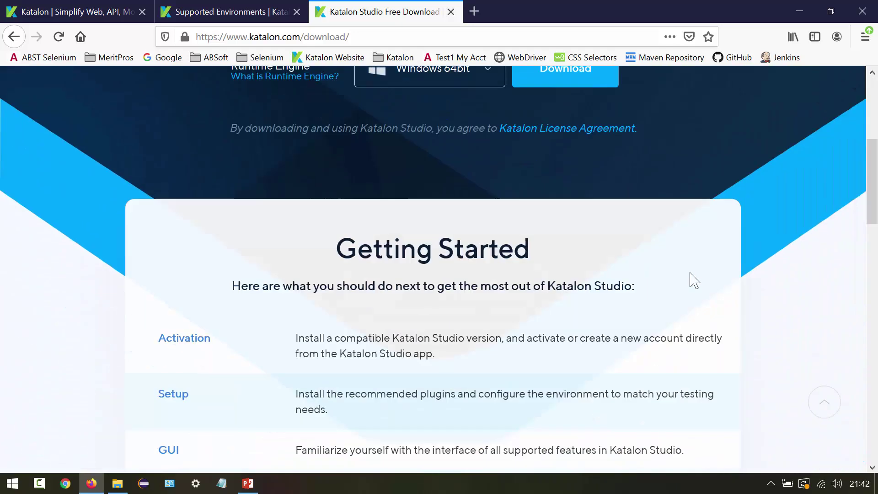
{"action": "scroll", "coordinate": [695, 280], "scroll_direction": "up", "scroll_amount": 2}
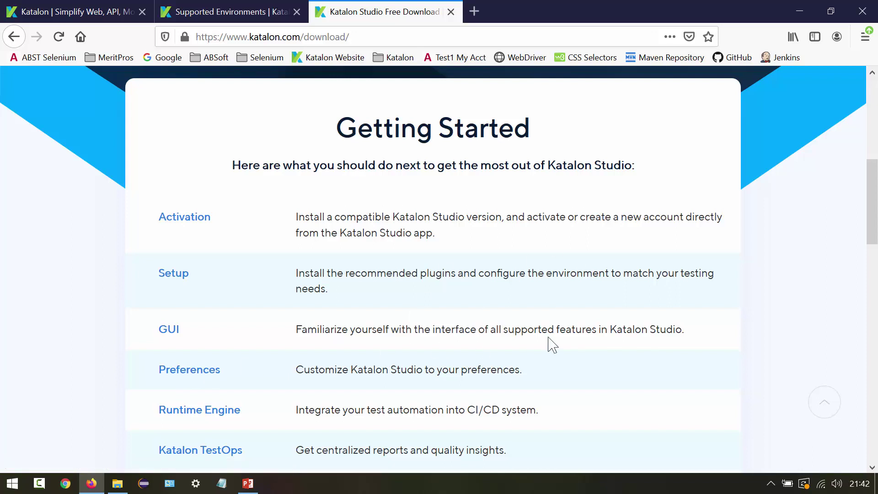
{"action": "scroll", "coordinate": [799, 258], "scroll_direction": "up", "scroll_amount": 7}
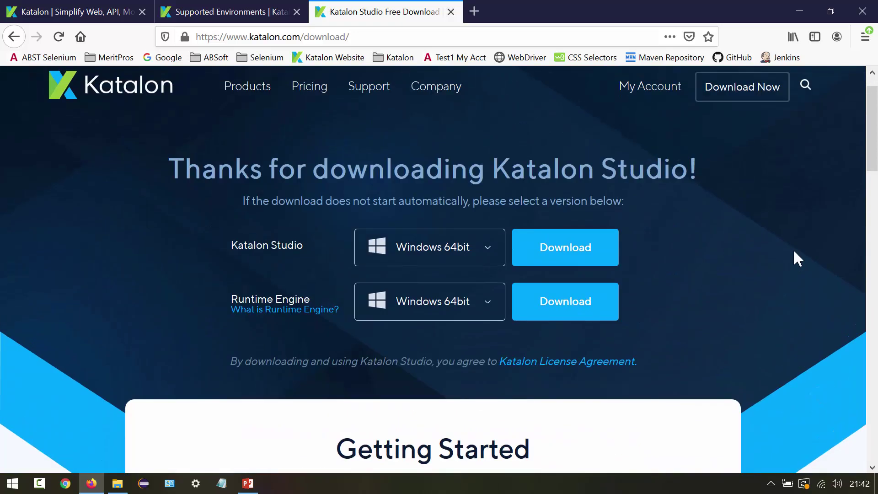
{"action": "left_click", "coordinate": [584, 259]}
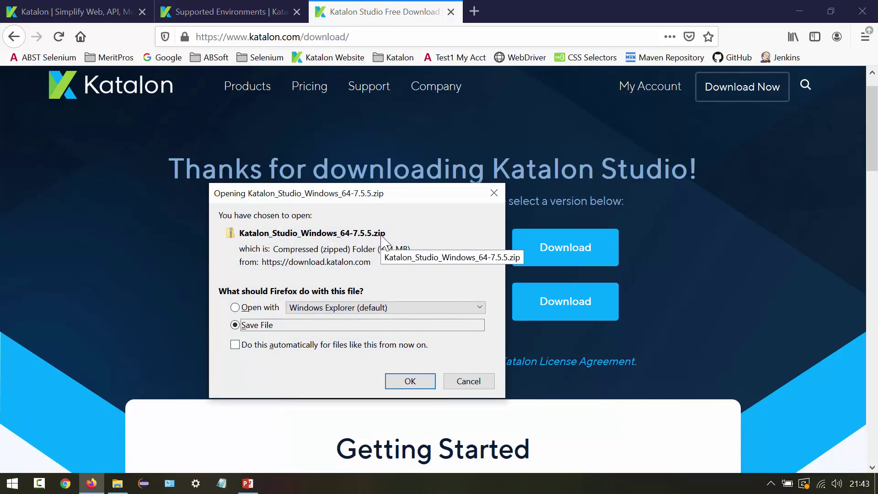
{"action": "left_click", "coordinate": [410, 382]}
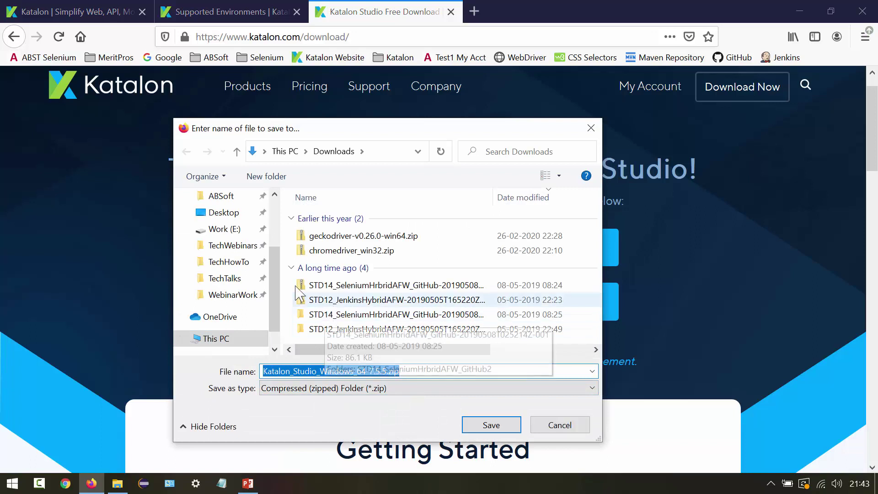
{"action": "left_click", "coordinate": [234, 234]}
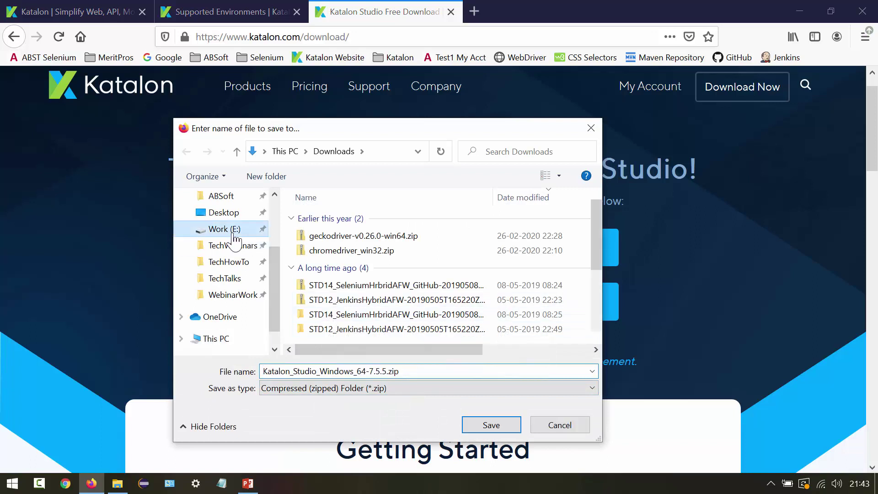
{"action": "double_click", "coordinate": [342, 337]}
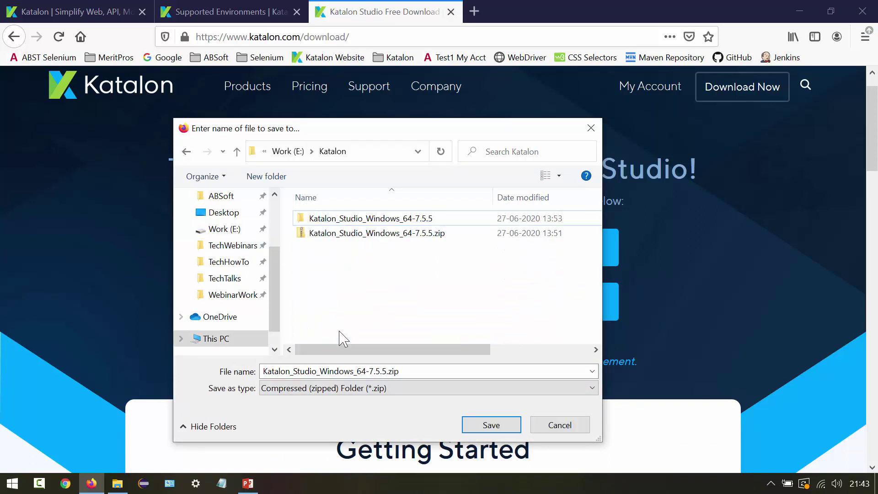
{"action": "left_click", "coordinate": [356, 236]}
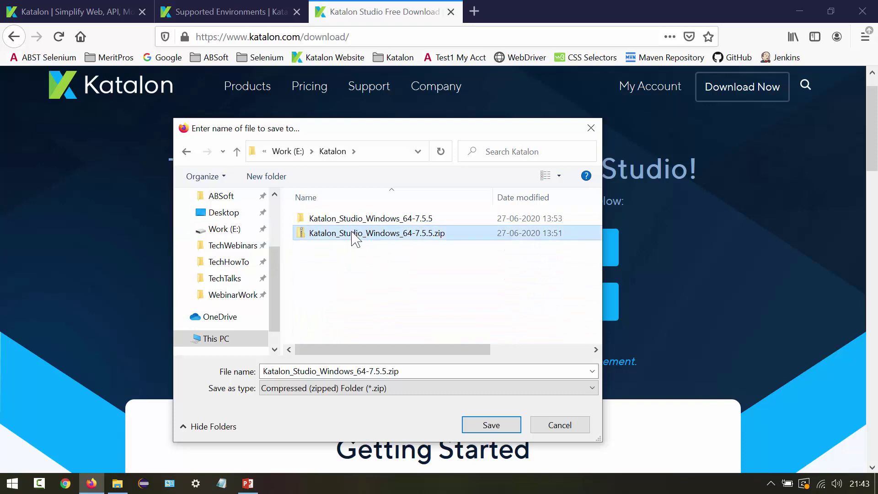
{"action": "left_click", "coordinate": [574, 425]}
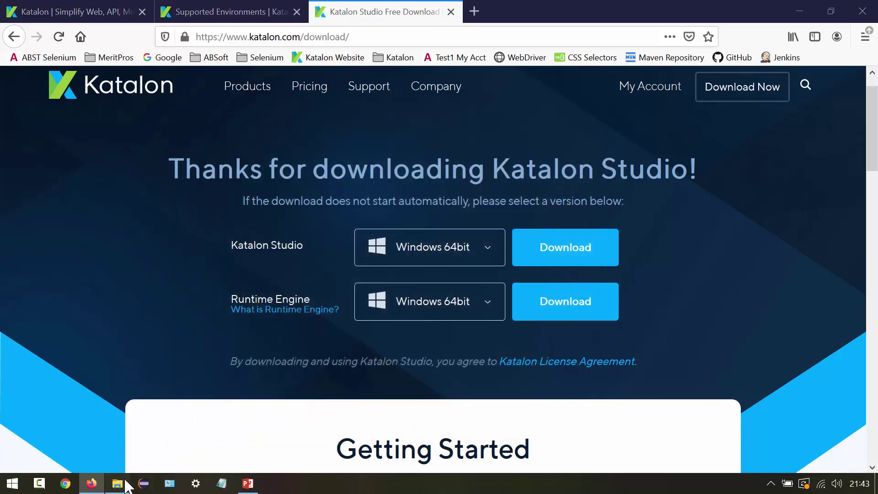
{"action": "left_click", "coordinate": [130, 480]}
- In Work (E:) > Katalon, start Extract All on the 7.5.5 zip, then cancel it
{"action": "double_click", "coordinate": [589, 211]}
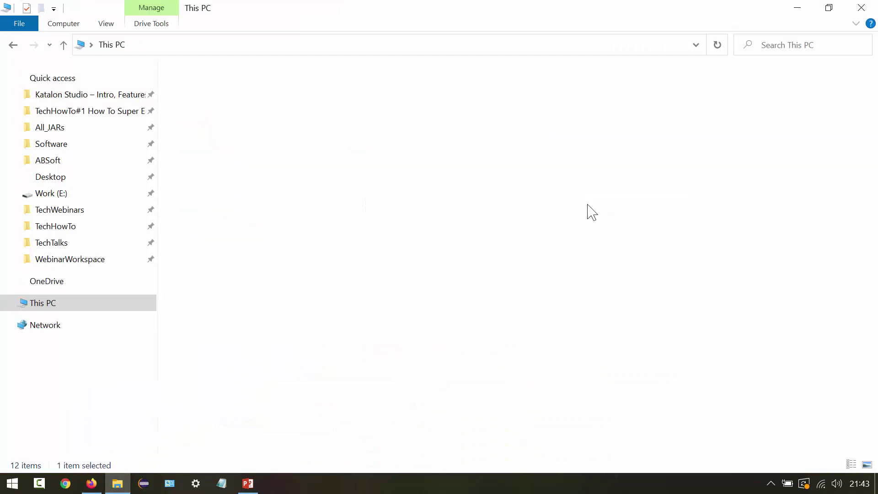
{"action": "double_click", "coordinate": [240, 206]}
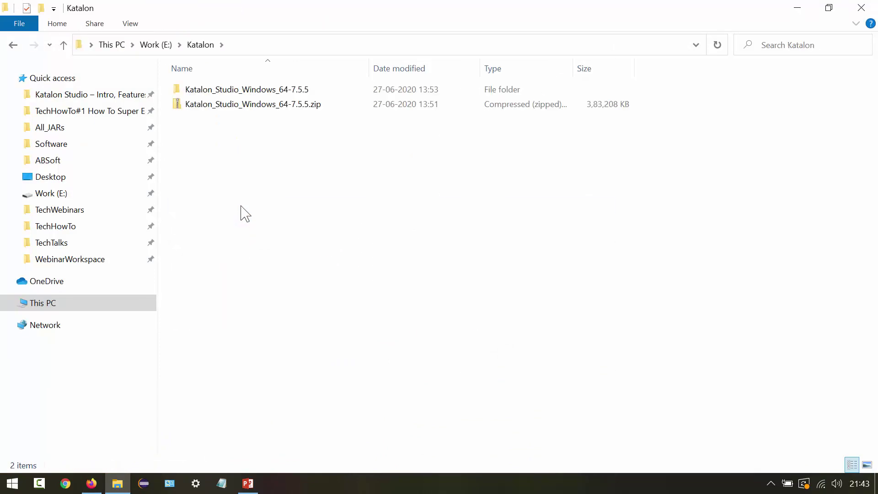
{"action": "left_click", "coordinate": [292, 107]}
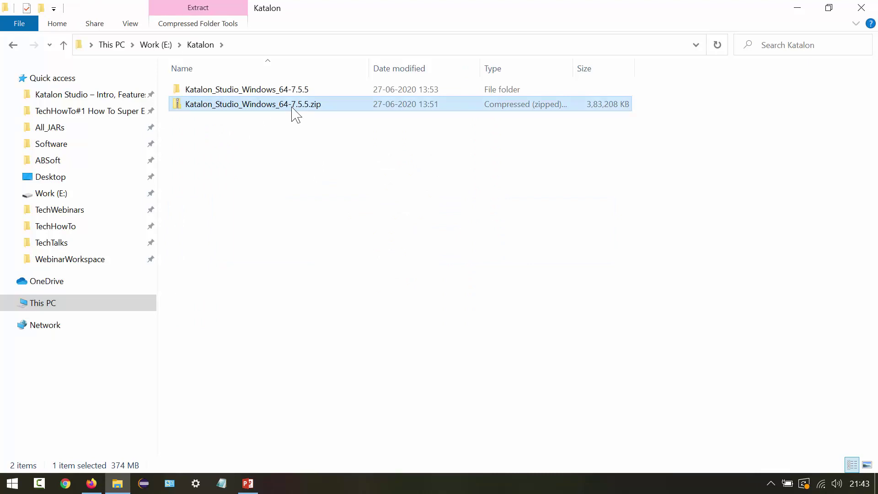
{"action": "right_click", "coordinate": [293, 110]}
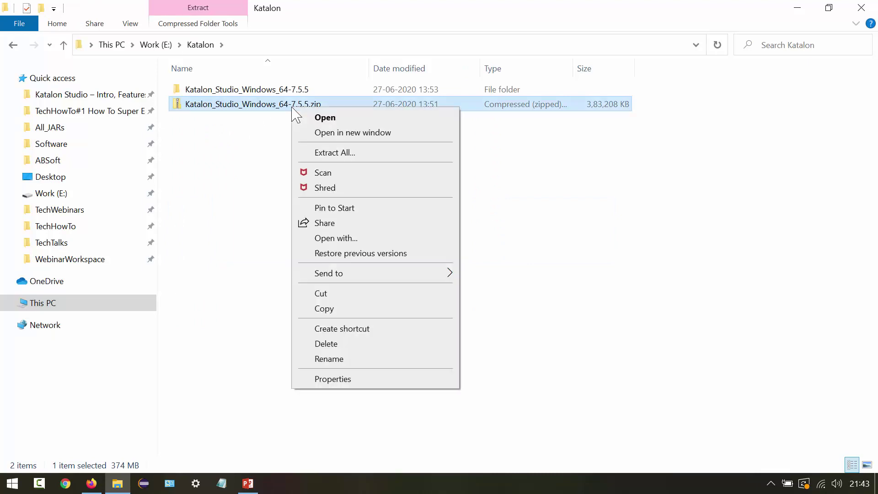
{"action": "left_click", "coordinate": [356, 155]}
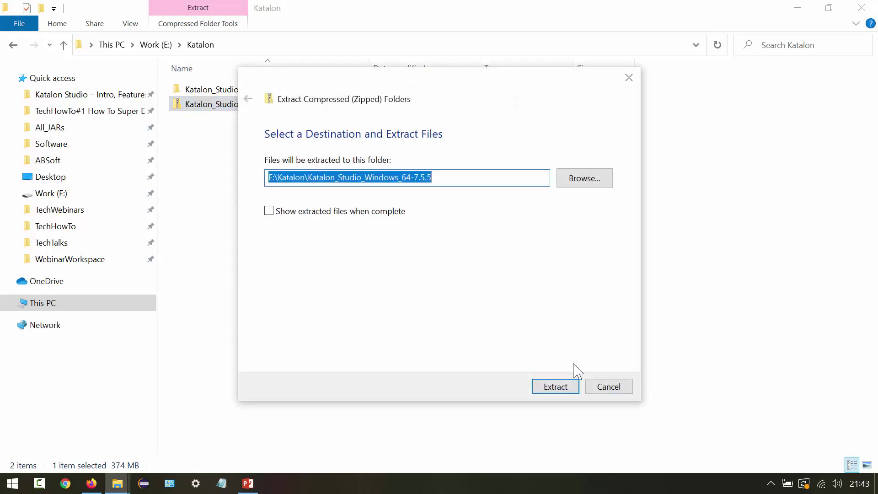
{"action": "left_click", "coordinate": [604, 388]}
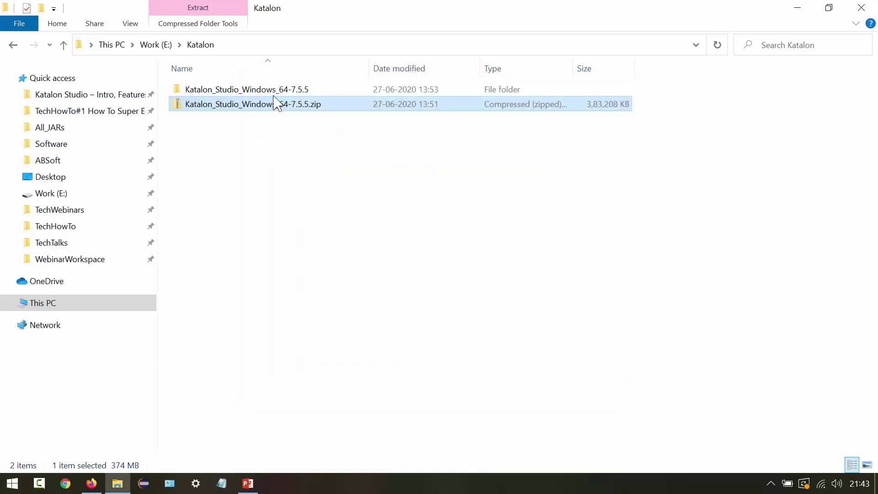
- Open the nested Katalon_Studio_Windows_64-7.5.5 folders and launch katalon.exe
{"action": "left_click", "coordinate": [274, 91]}
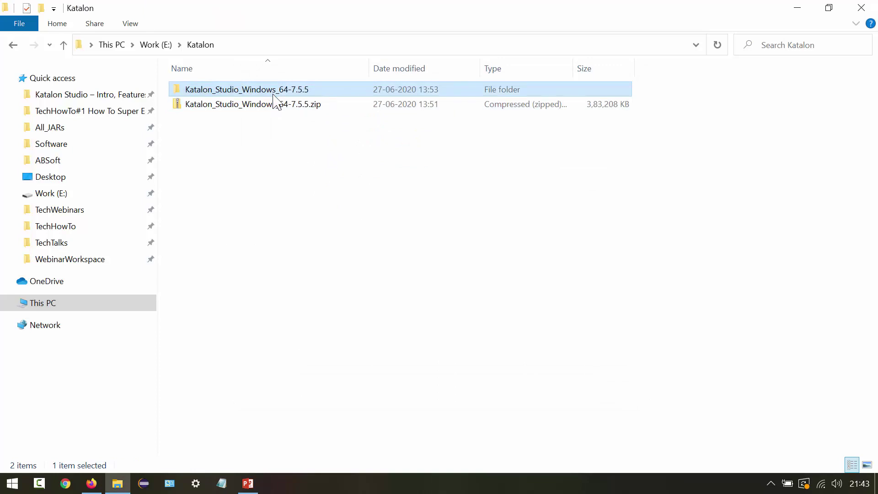
{"action": "left_click", "coordinate": [276, 99]}
{"action": "double_click", "coordinate": [368, 100]}
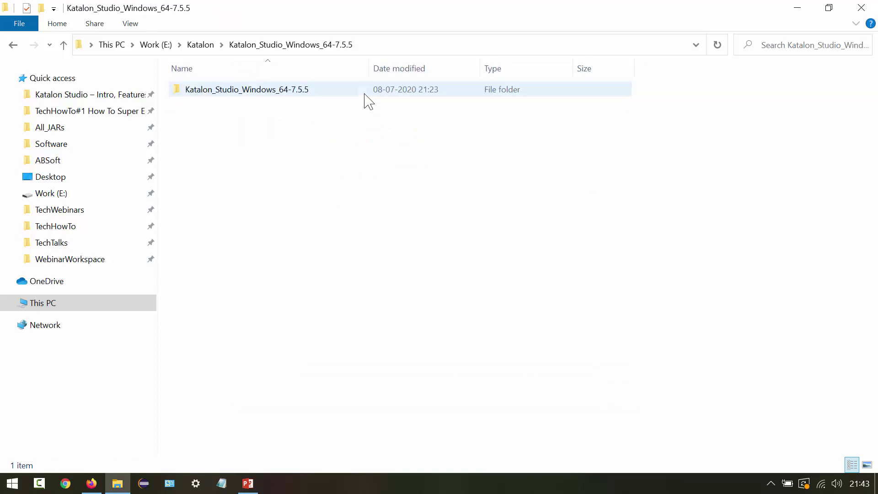
{"action": "left_click", "coordinate": [260, 95]}
{"action": "mouse_move", "coordinate": [263, 96]}
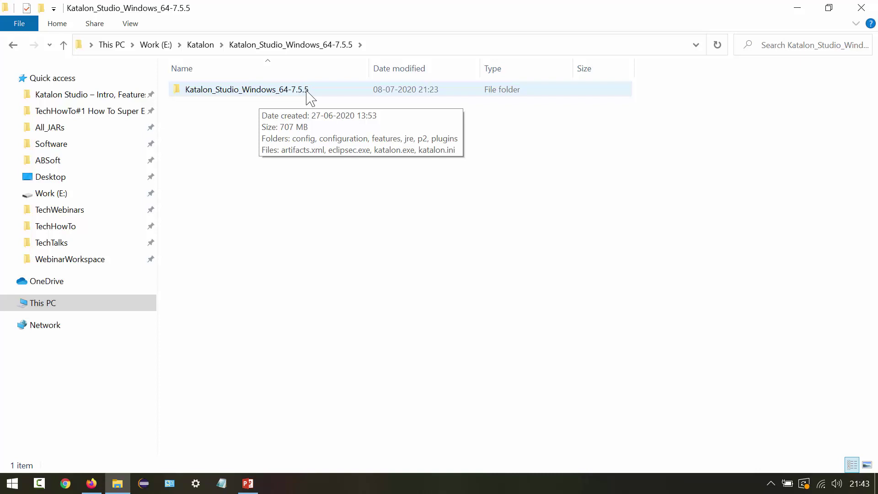
{"action": "double_click", "coordinate": [307, 91]}
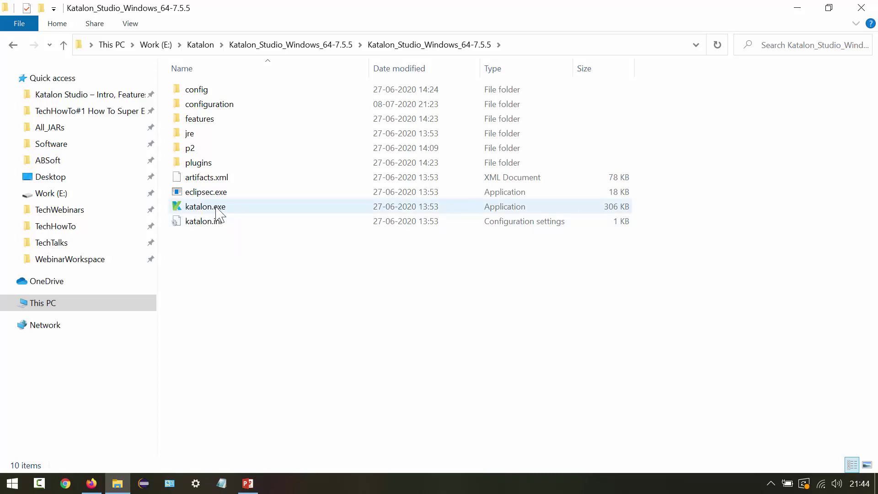
{"action": "double_click", "coordinate": [216, 209]}
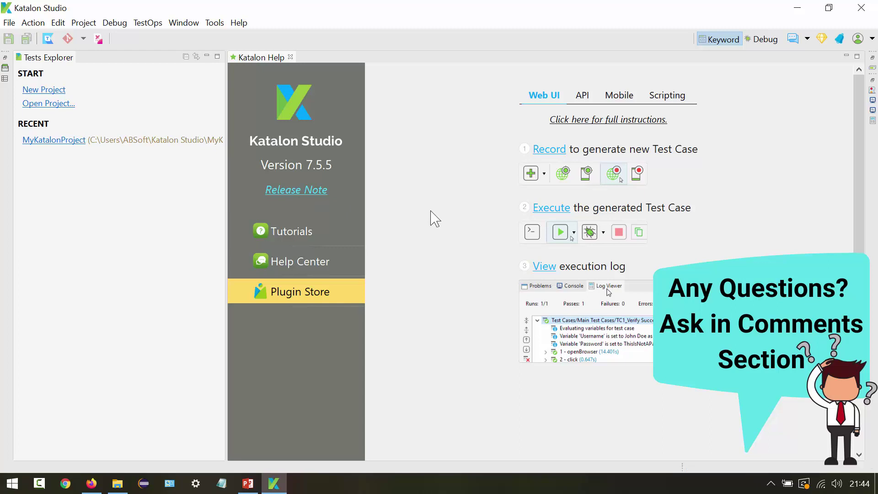
- Once Katalon Studio 7.5.5 reaches its Help page, bring the PowerPoint slides to the front
{"action": "left_click", "coordinate": [254, 484]}
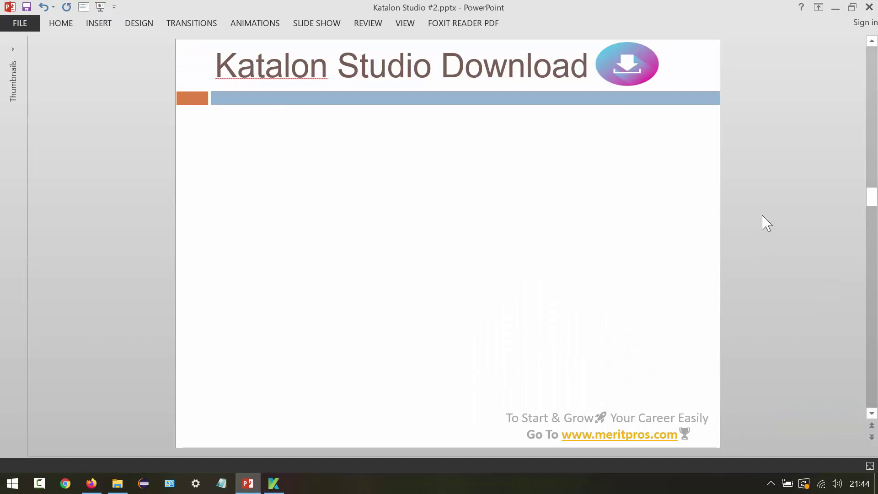
- Scroll through the installation, opening and activation slides to Quick Start, then return to Katalon Studio
{"action": "scroll", "coordinate": [767, 223], "scroll_direction": "down", "scroll_amount": 1}
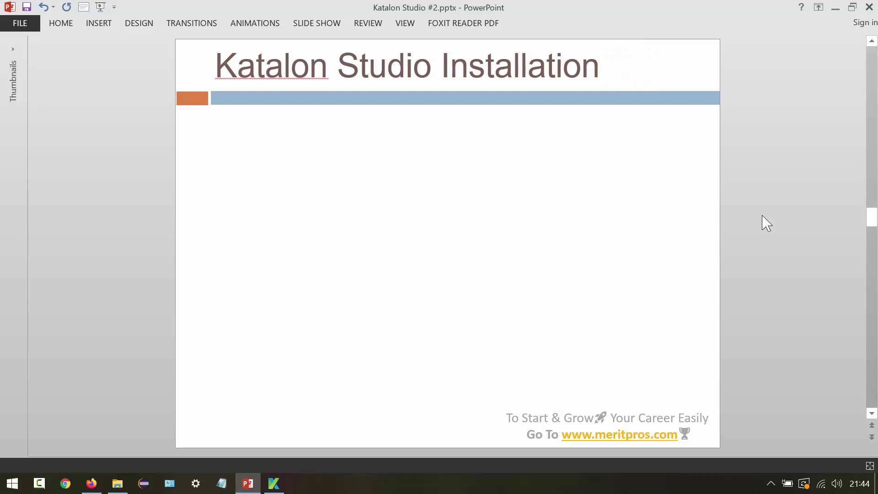
{"action": "scroll", "coordinate": [767, 223], "scroll_direction": "down", "scroll_amount": 1}
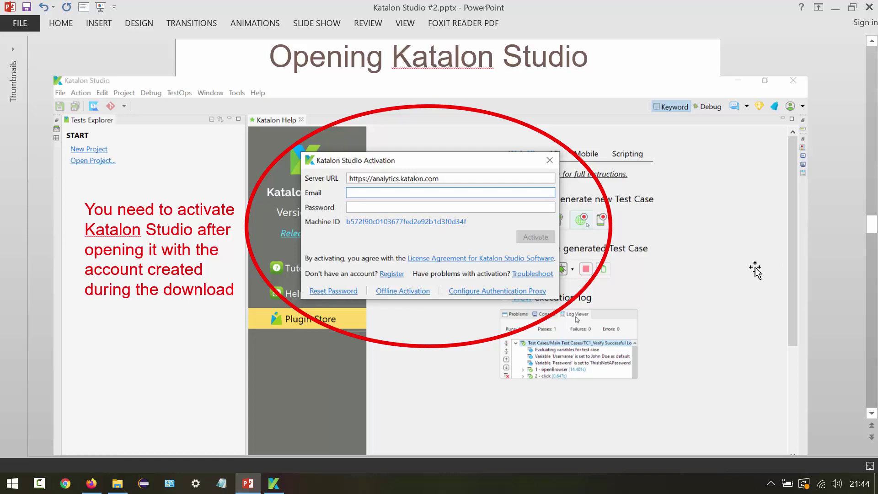
{"action": "scroll", "coordinate": [755, 270], "scroll_direction": "down", "scroll_amount": 1}
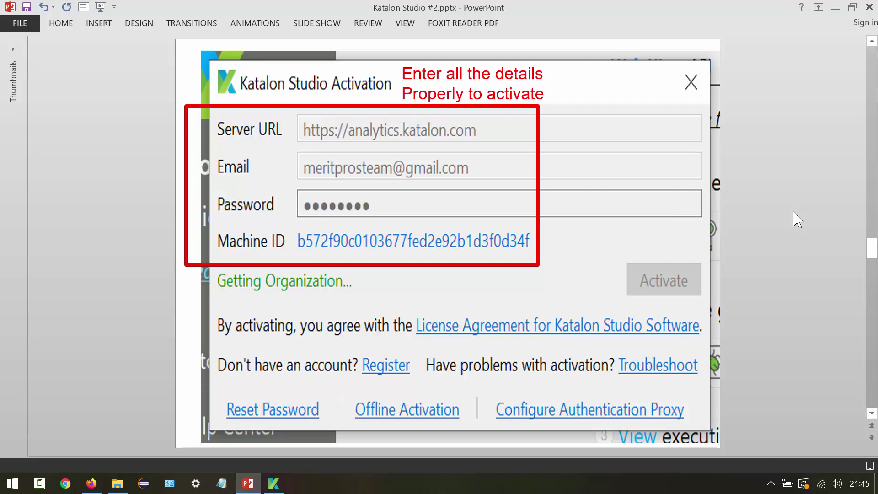
{"action": "scroll", "coordinate": [798, 220], "scroll_direction": "down", "scroll_amount": 1}
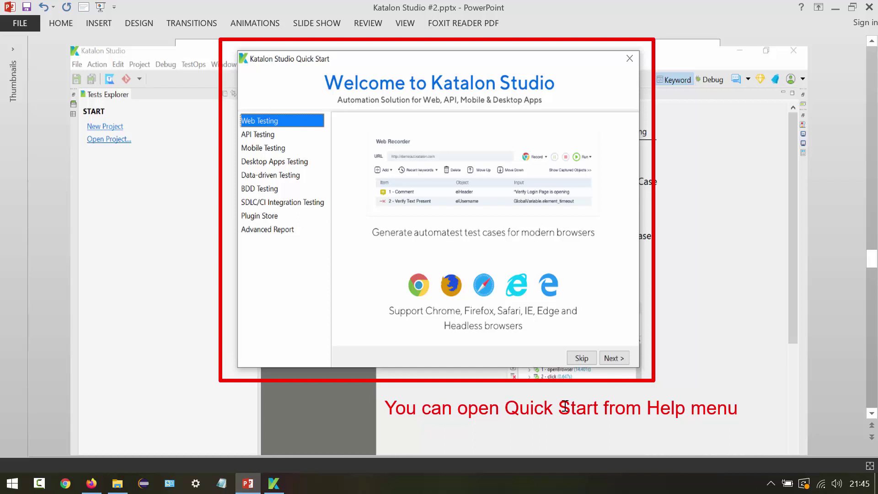
{"action": "left_click", "coordinate": [274, 483]}
{"action": "left_click", "coordinate": [239, 23]}
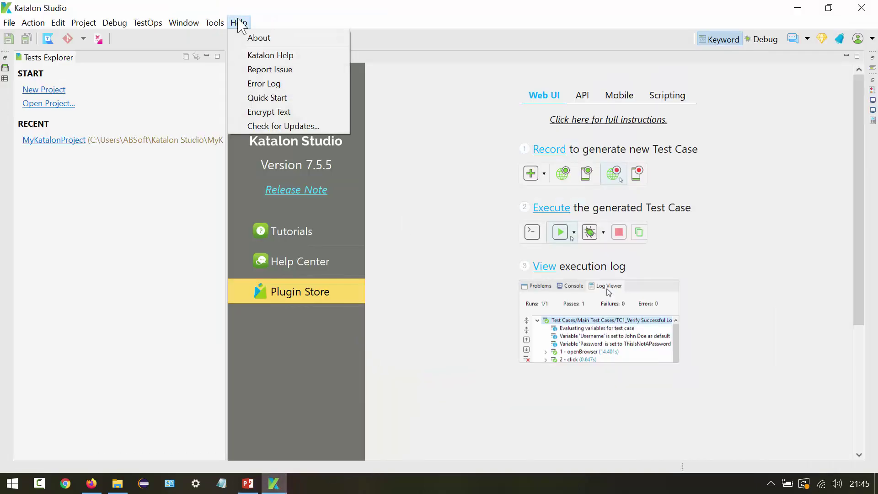
{"action": "left_click", "coordinate": [274, 97]}
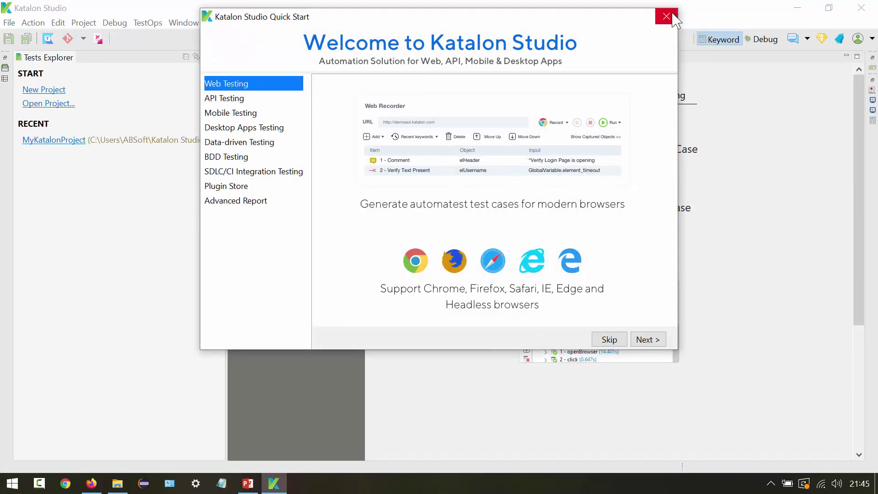
{"action": "left_click", "coordinate": [610, 340]}
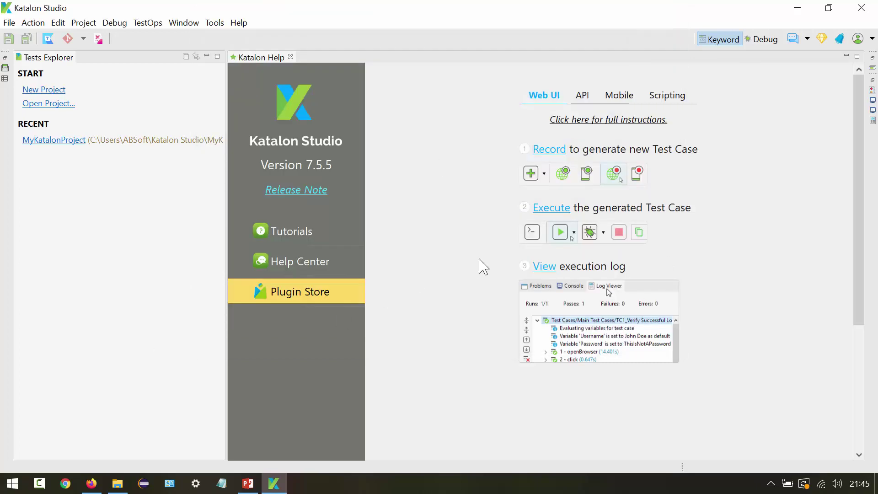
- Advance PowerPoint to the 'You can open Katalon Help page from Help menu' slide, then show Katalon Studio again
{"action": "left_click", "coordinate": [248, 480]}
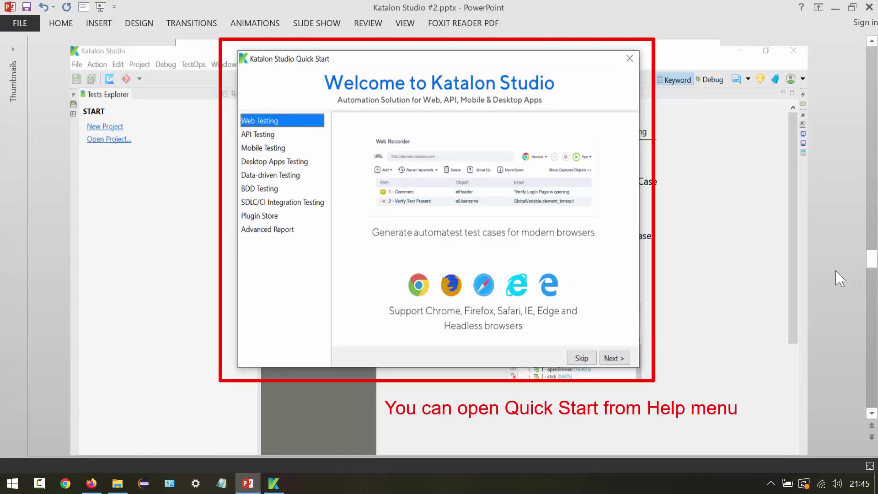
{"action": "scroll", "coordinate": [840, 278], "scroll_direction": "down", "scroll_amount": 1}
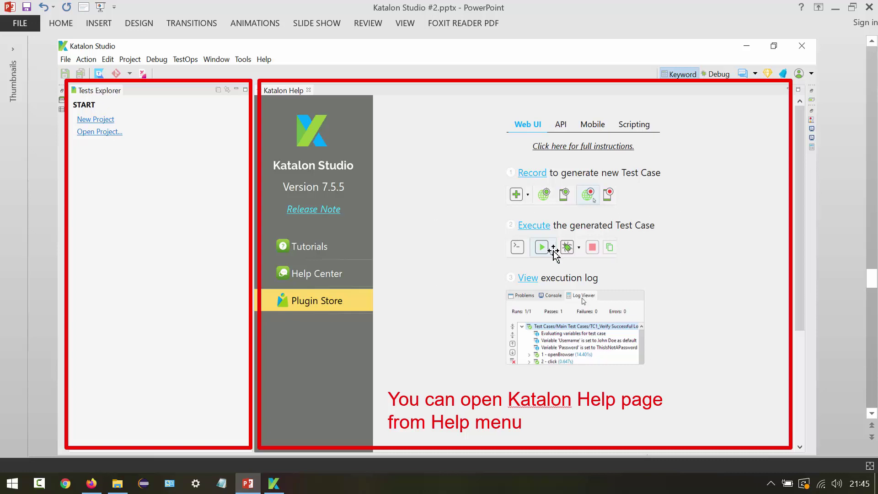
{"action": "left_click", "coordinate": [273, 484]}
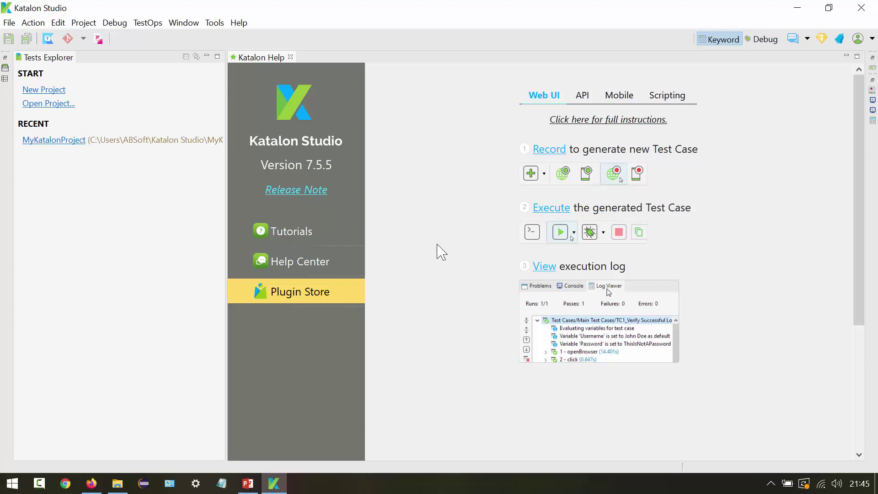
{"action": "left_click", "coordinate": [291, 57]}
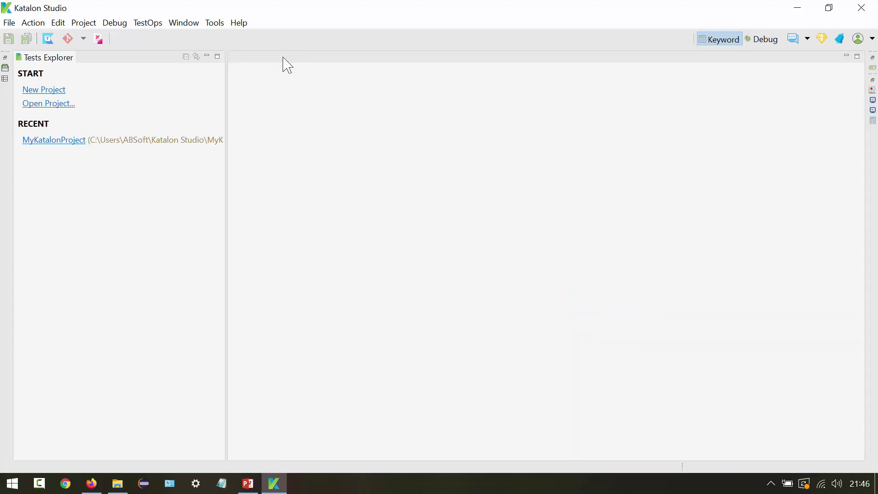
{"action": "left_click", "coordinate": [241, 24]}
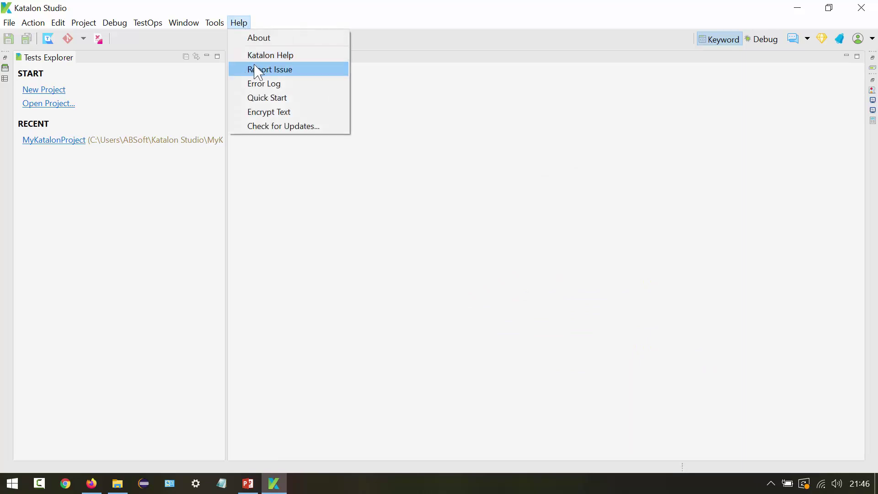
{"action": "left_click", "coordinate": [285, 56]}
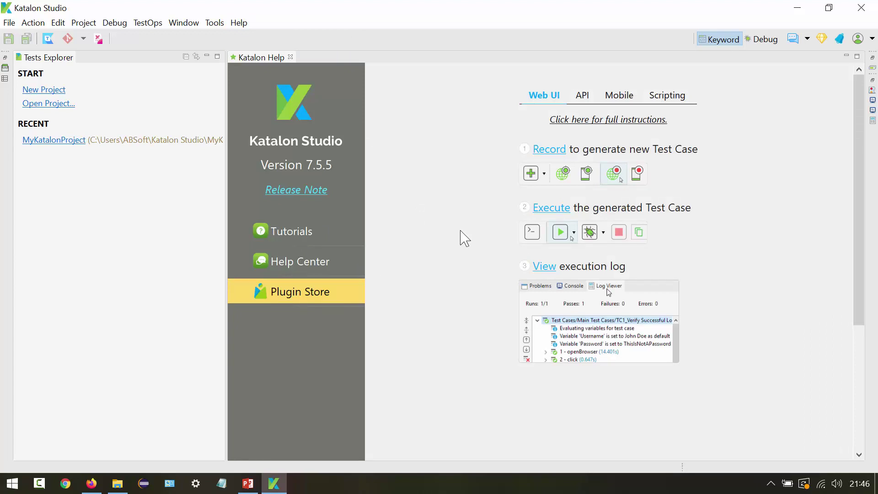
- Advance PowerPoint to the 'Katalon Studio Installation - Issues' slide and click into its help-center bullet text
{"action": "left_click", "coordinate": [248, 483]}
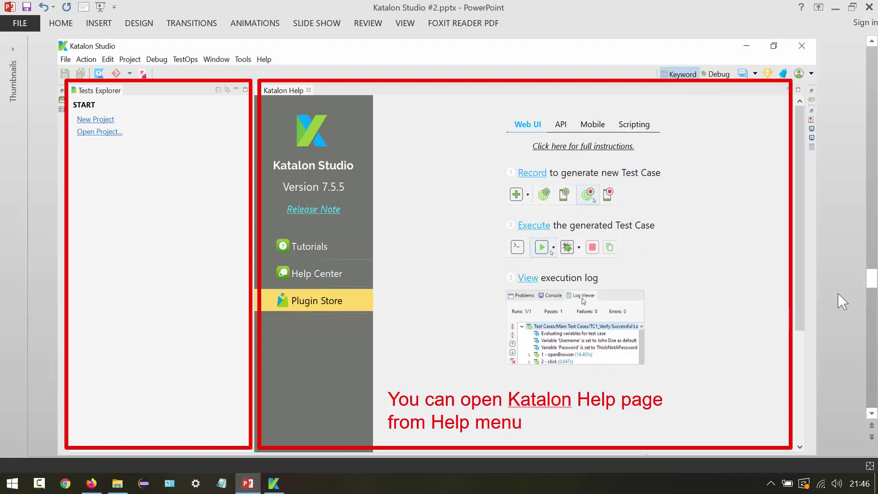
{"action": "scroll", "coordinate": [843, 301], "scroll_direction": "down", "scroll_amount": 1}
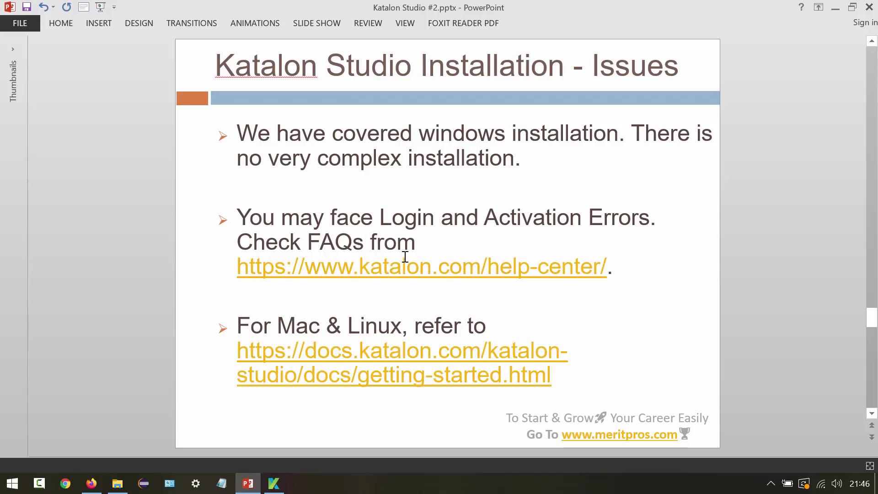
{"action": "left_click", "coordinate": [633, 273]}
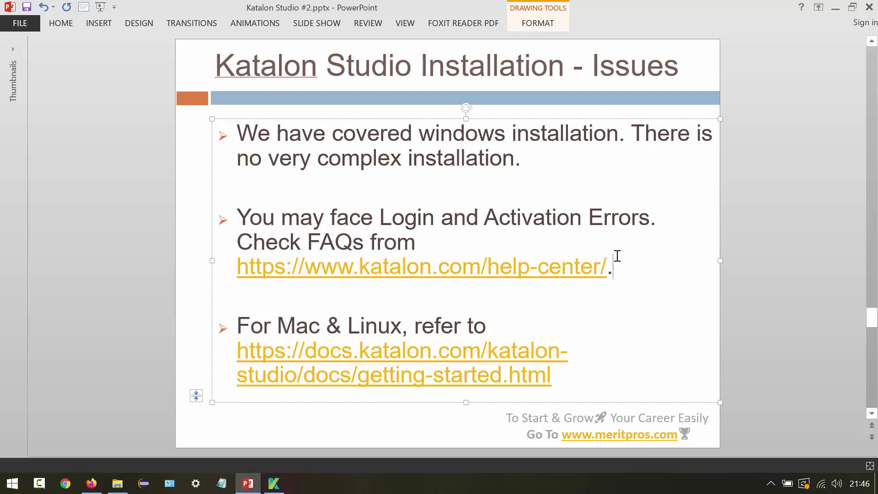
- In Firefox, open the Katalon Help Center FAQs from the Support menu
{"action": "left_click", "coordinate": [101, 483]}
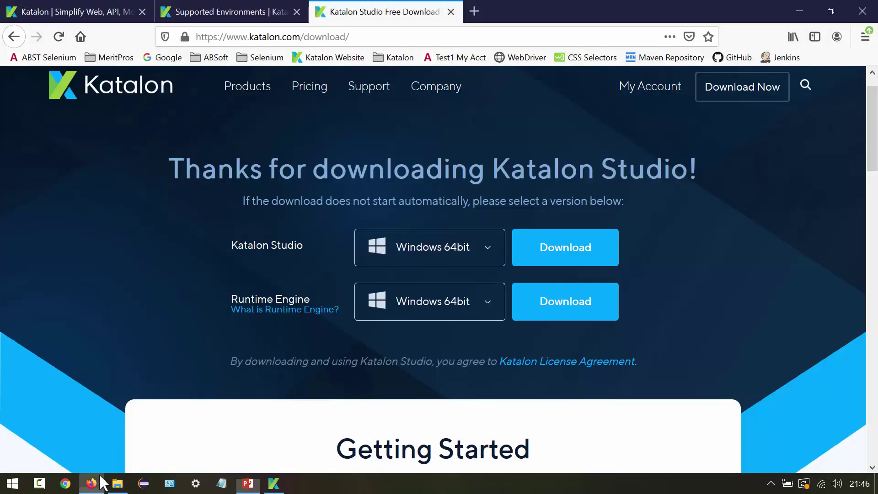
{"action": "left_click", "coordinate": [149, 102]}
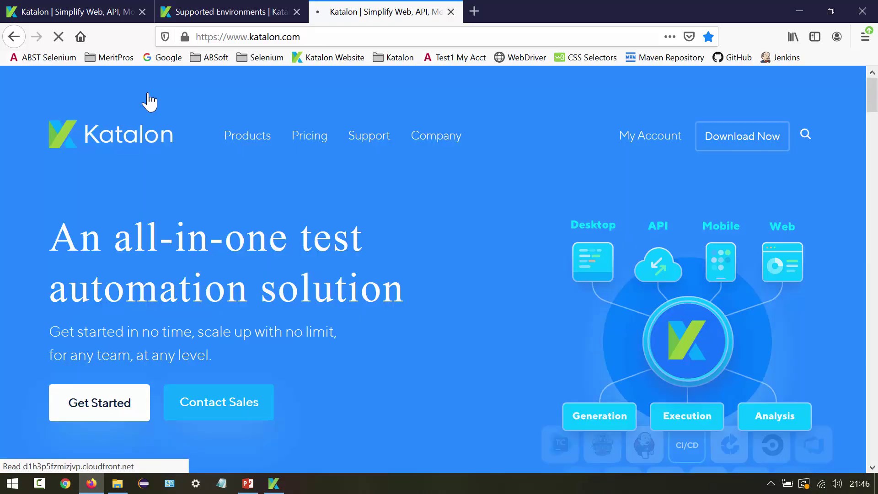
{"action": "mouse_move", "coordinate": [367, 137]}
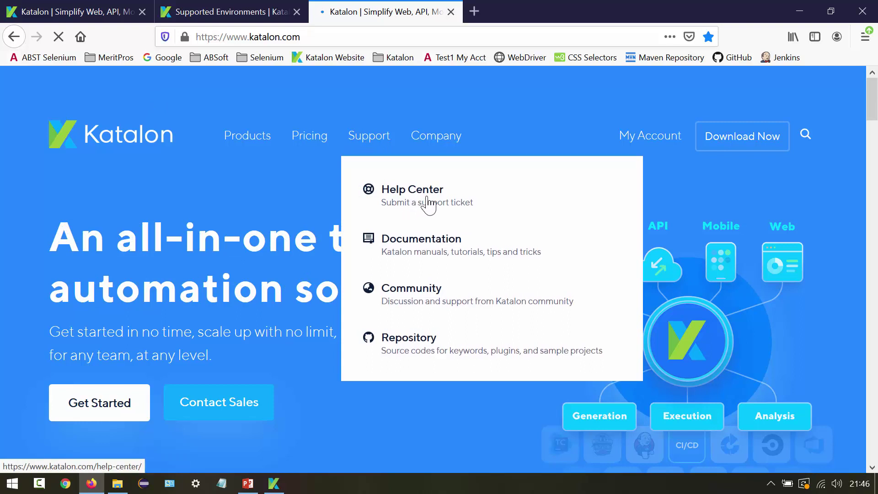
{"action": "left_click", "coordinate": [428, 205]}
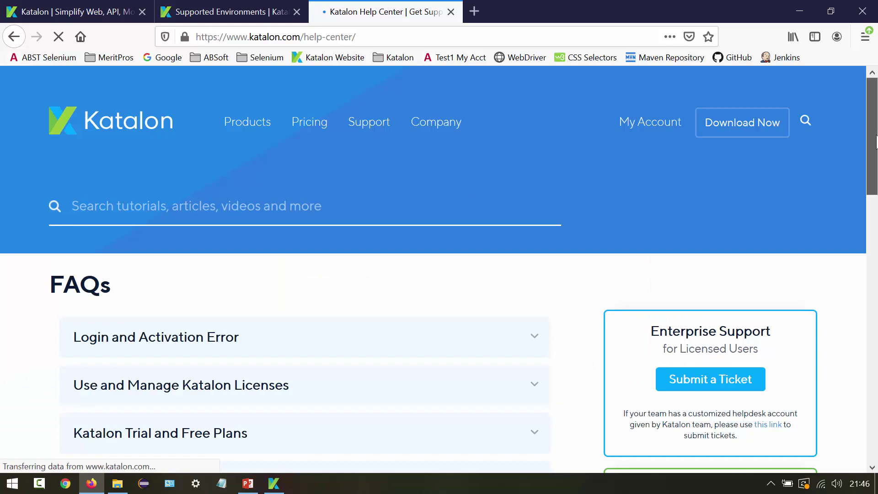
{"action": "scroll", "coordinate": [876, 141], "scroll_direction": "down", "scroll_amount": 5}
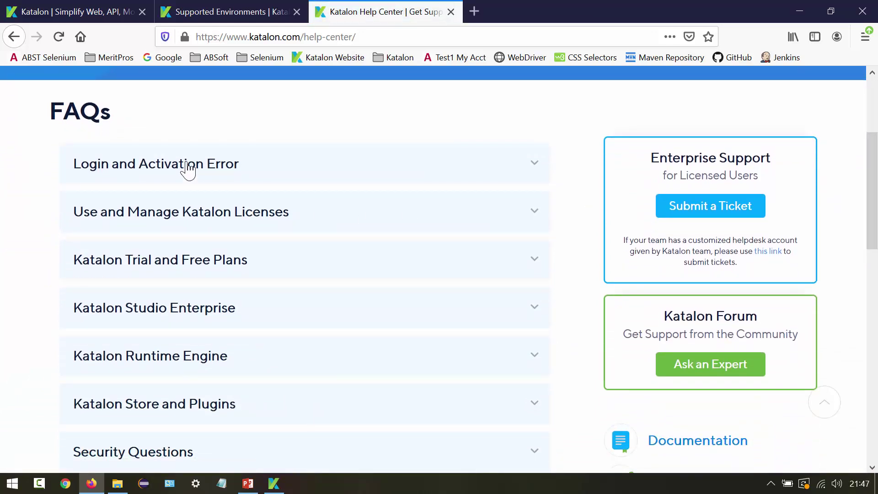
- Expand the Login and Activation Error FAQ, read it, and return to the presentation slide
{"action": "left_click", "coordinate": [187, 164]}
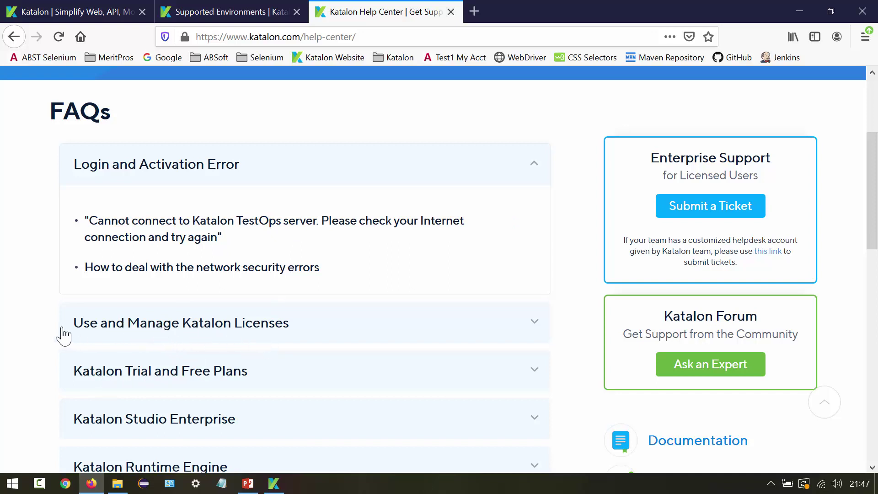
{"action": "scroll", "coordinate": [37, 329], "scroll_direction": "down", "scroll_amount": 3}
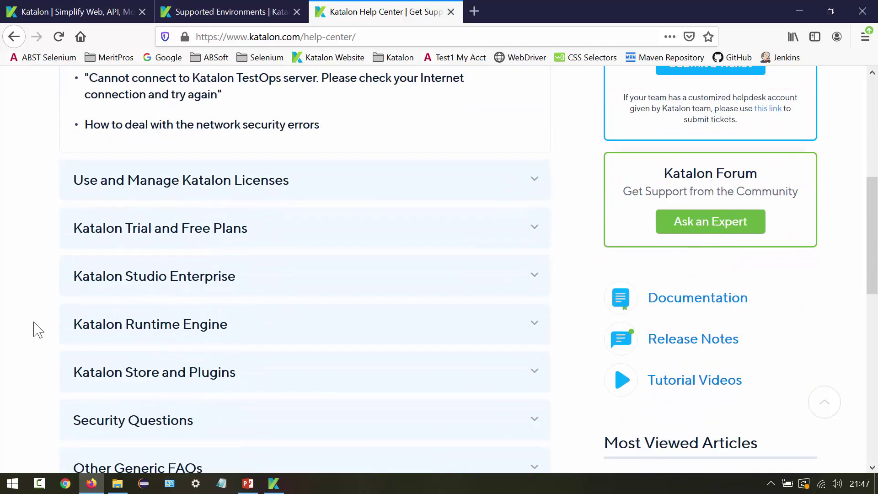
{"action": "scroll", "coordinate": [36, 329], "scroll_direction": "down", "scroll_amount": 2}
{"action": "scroll", "coordinate": [35, 327], "scroll_direction": "up", "scroll_amount": 4}
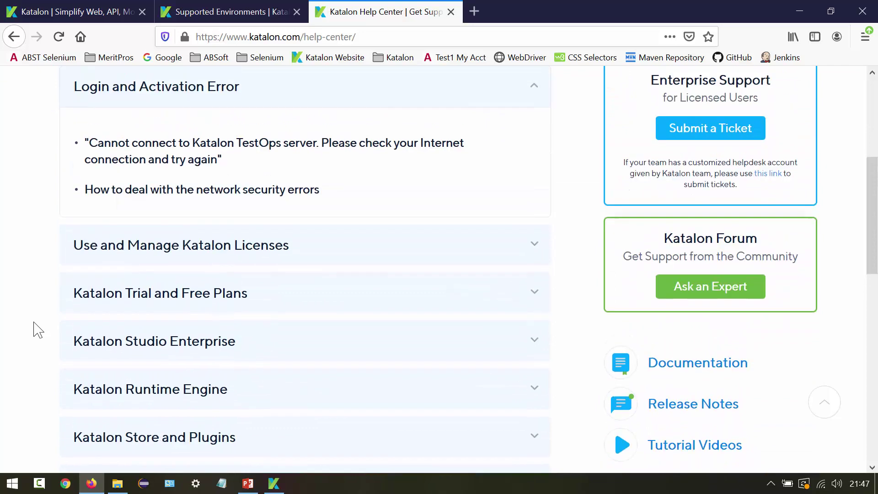
{"action": "left_click", "coordinate": [248, 484]}
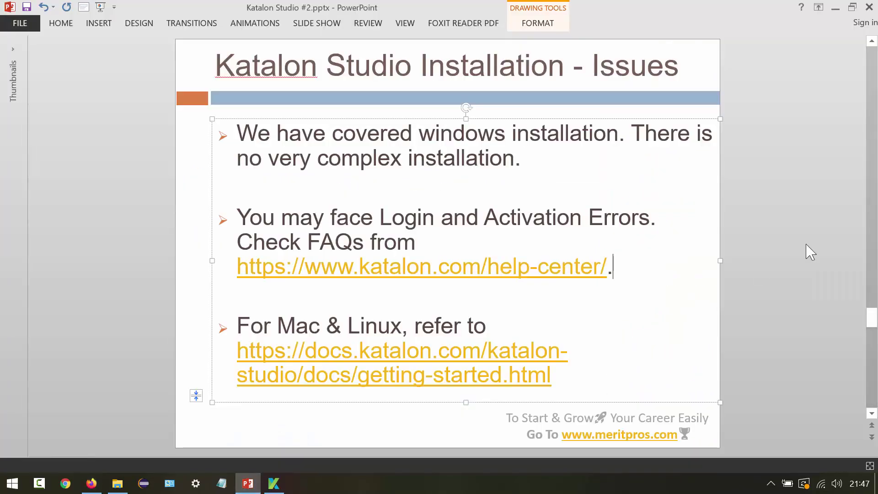
- Deselect the slide's text box and bring the Help Center FAQs page back to front
{"action": "left_click", "coordinate": [778, 239]}
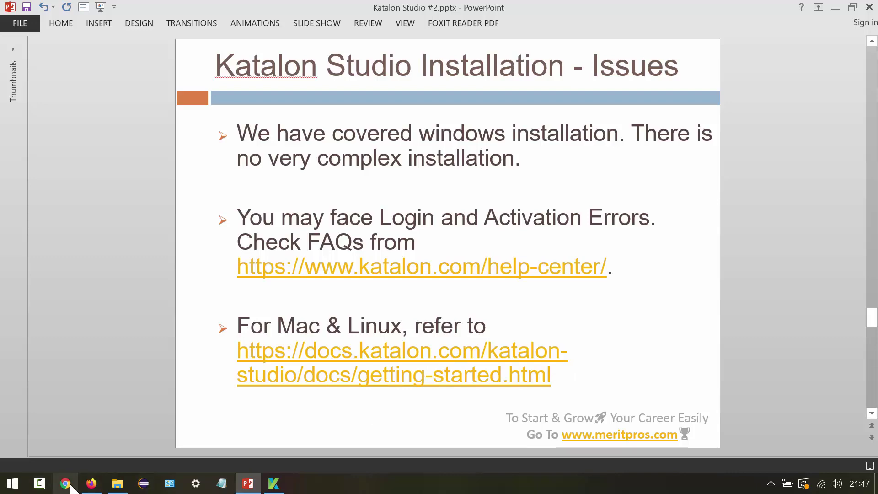
{"action": "left_click", "coordinate": [93, 483]}
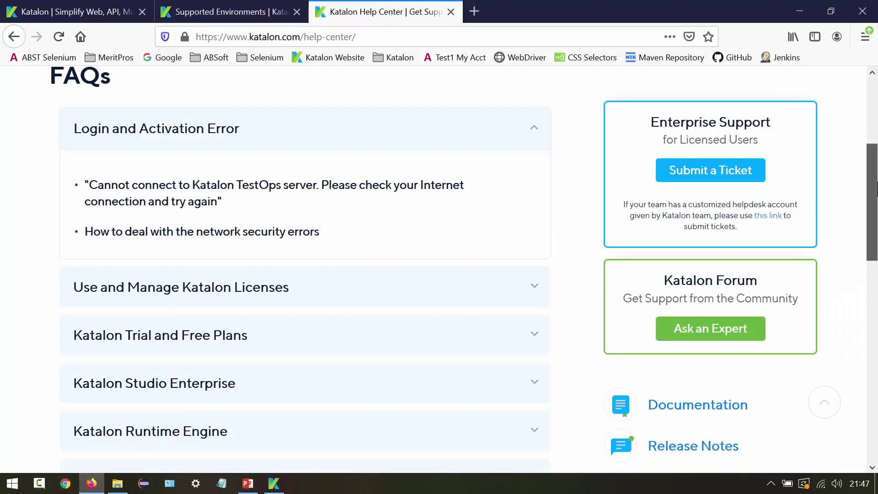
- Open Katalon Docs and navigate Katalon Studio Enterprise > Get Started > Installation and Activation > Installation Overview
{"action": "left_click_drag", "start_coordinate": [872, 201], "coordinate": [872, 137]}
{"action": "mouse_move", "coordinate": [387, 131]}
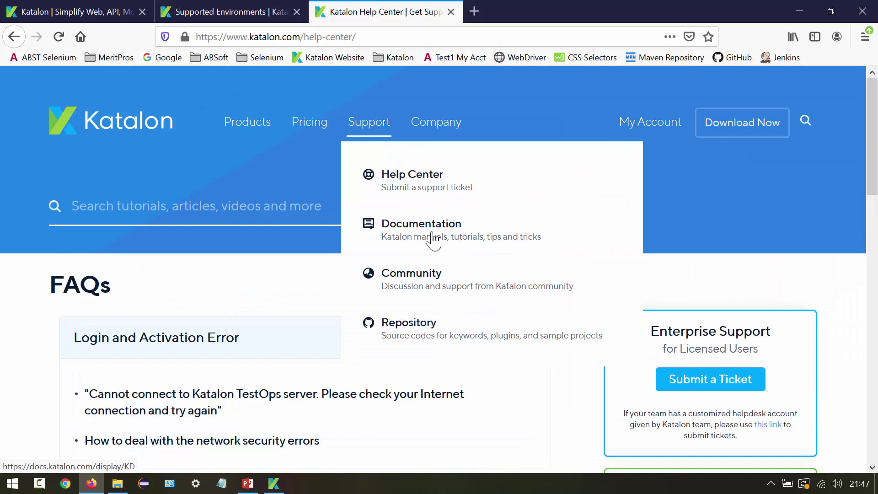
{"action": "left_click", "coordinate": [432, 235]}
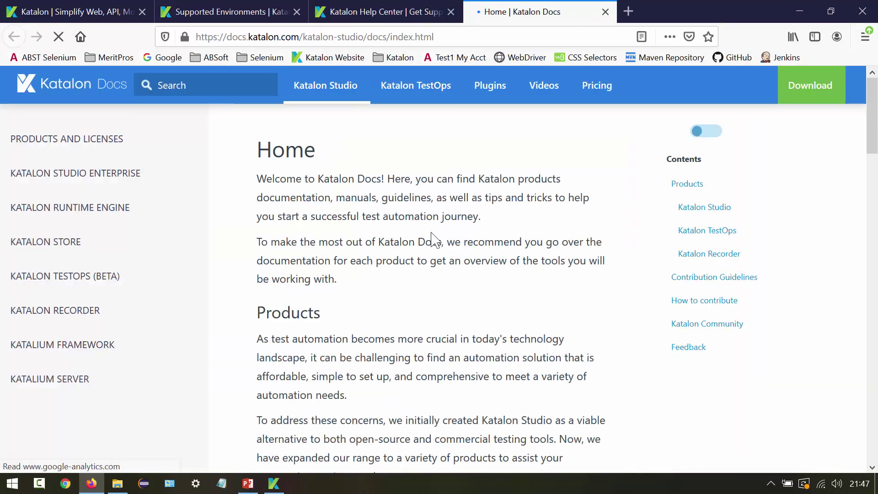
{"action": "left_click", "coordinate": [83, 178]}
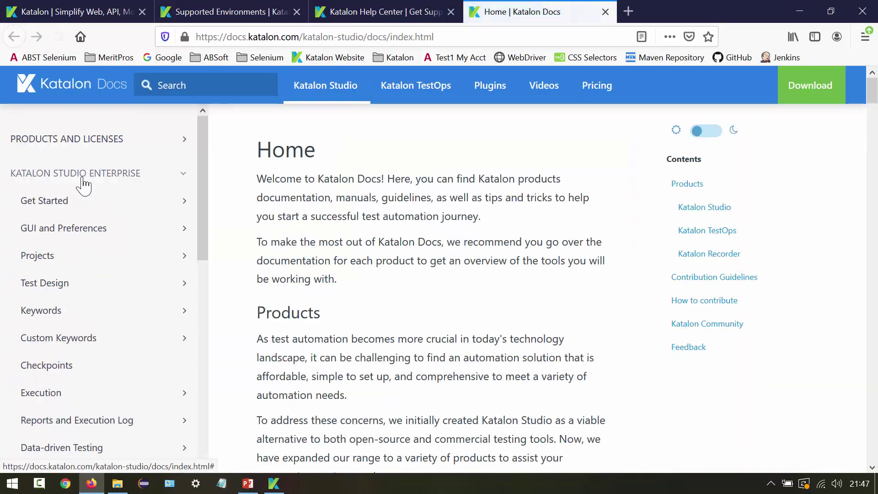
{"action": "left_click", "coordinate": [85, 203]}
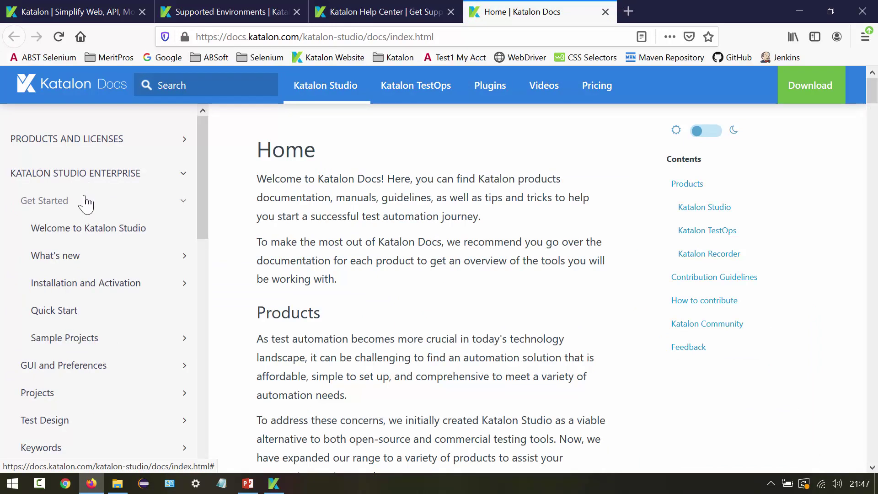
{"action": "left_click", "coordinate": [127, 299]}
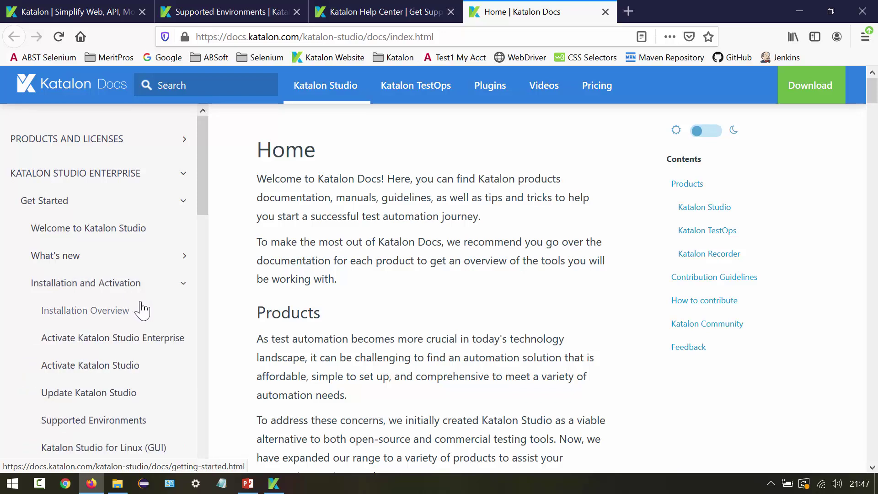
{"action": "left_click", "coordinate": [122, 306]}
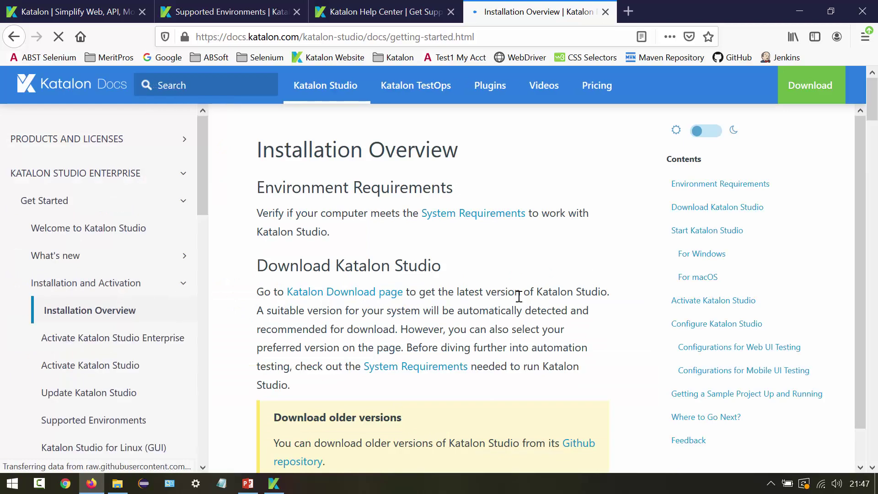
- Review the Windows and macOS start instructions, then return to the PowerPoint slide
{"action": "scroll", "coordinate": [541, 286], "scroll_direction": "down", "scroll_amount": 6}
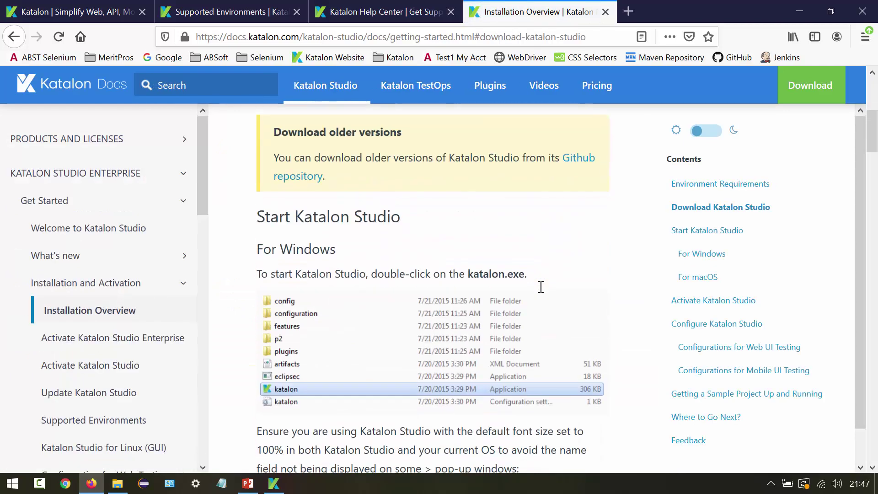
{"action": "scroll", "coordinate": [541, 287], "scroll_direction": "down", "scroll_amount": 6}
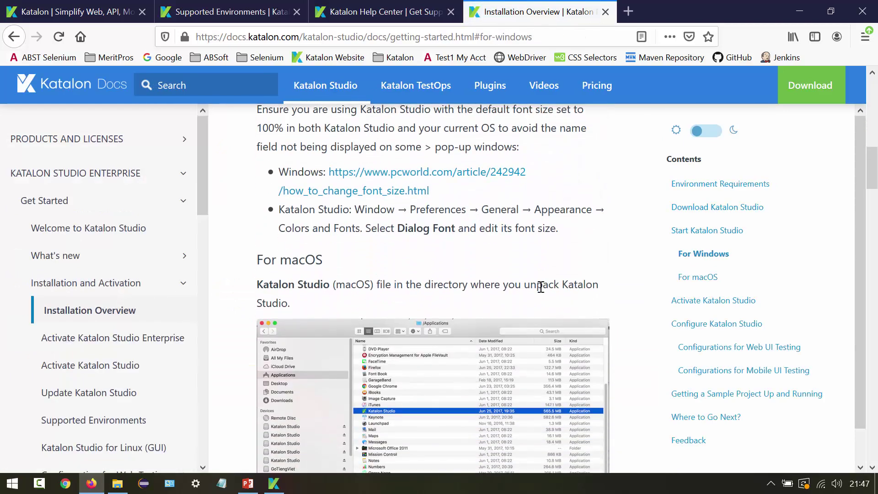
{"action": "left_click_drag", "start_coordinate": [258, 183], "coordinate": [363, 236]}
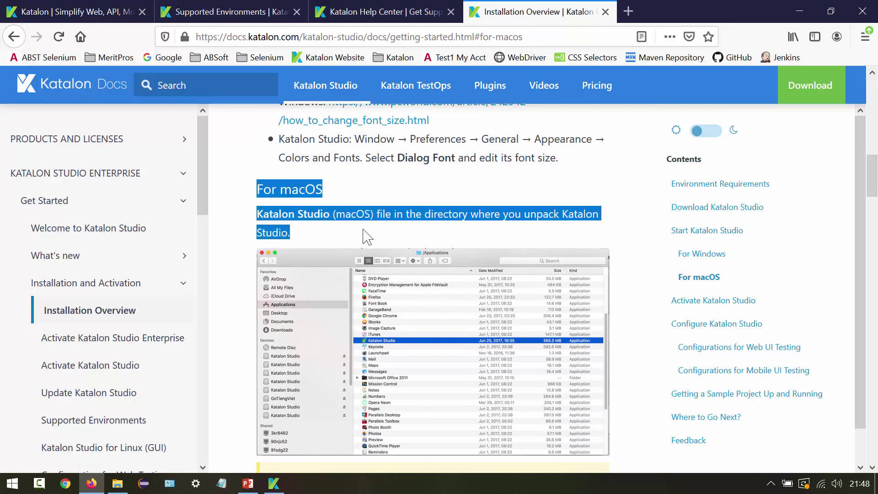
{"action": "left_click", "coordinate": [366, 236]}
{"action": "scroll", "coordinate": [365, 235], "scroll_direction": "down", "scroll_amount": 12}
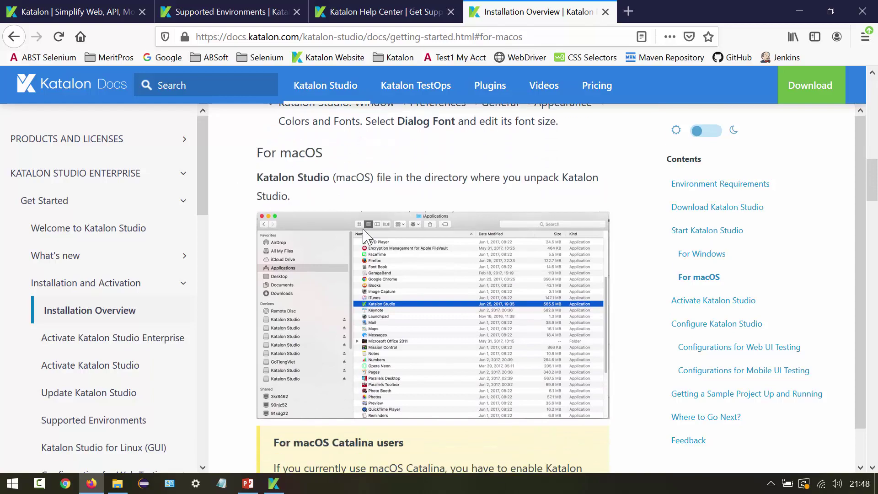
{"action": "scroll", "coordinate": [365, 235], "scroll_direction": "down", "scroll_amount": 15}
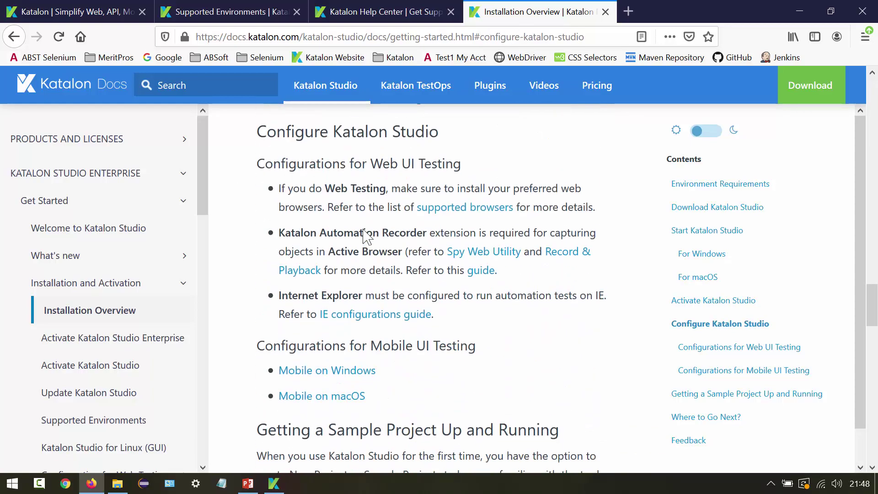
{"action": "scroll", "coordinate": [364, 235], "scroll_direction": "down", "scroll_amount": 6}
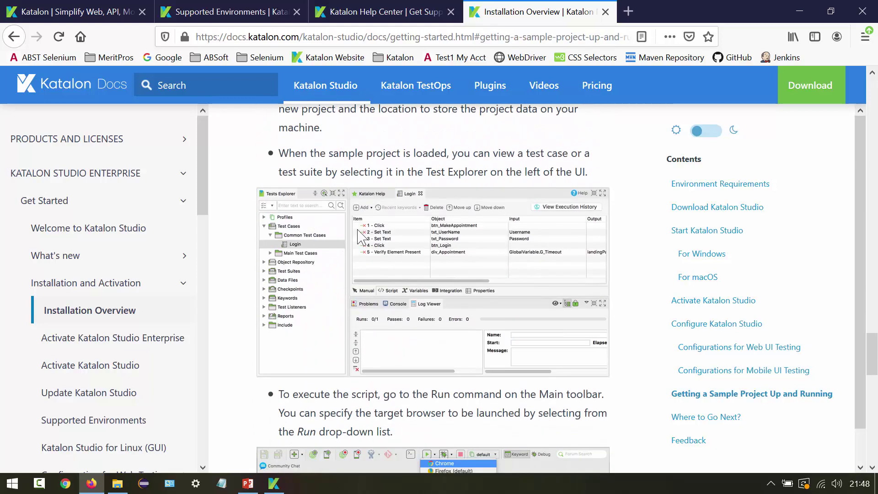
{"action": "left_click_drag", "start_coordinate": [209, 191], "coordinate": [211, 230]}
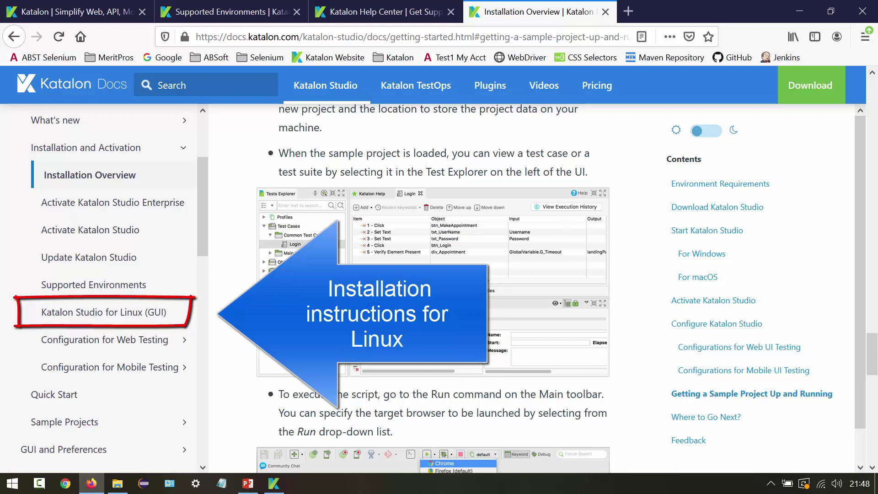
{"action": "left_click", "coordinate": [248, 484]}
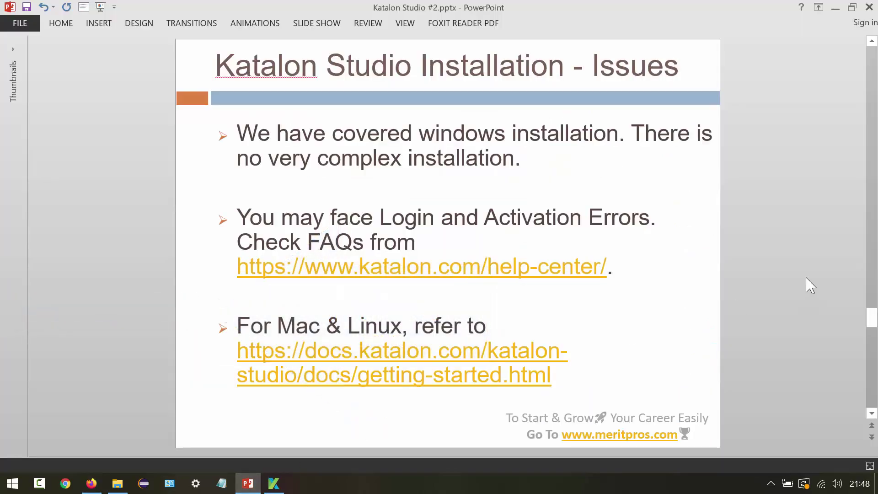
- Move past the 'If you still have any issues' slide to the final THANK YOU slide
{"action": "scroll", "coordinate": [786, 278], "scroll_direction": "down", "scroll_amount": 1}
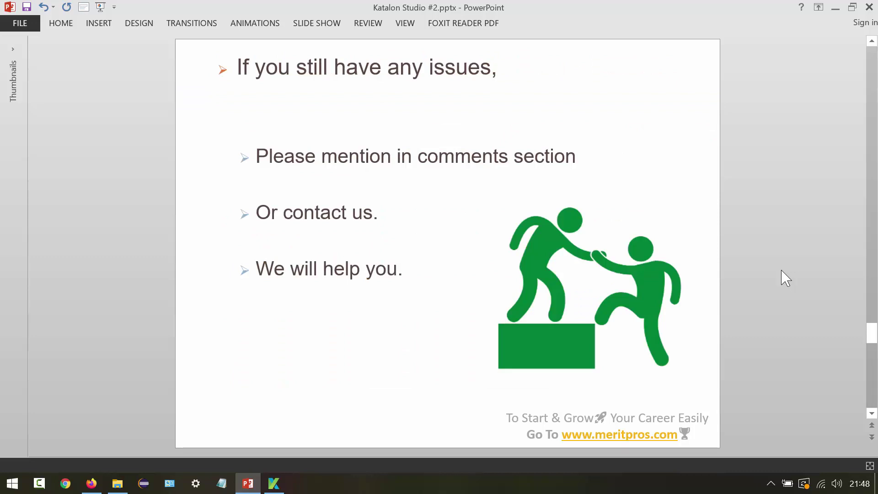
{"action": "scroll", "coordinate": [786, 278], "scroll_direction": "down", "scroll_amount": 1}
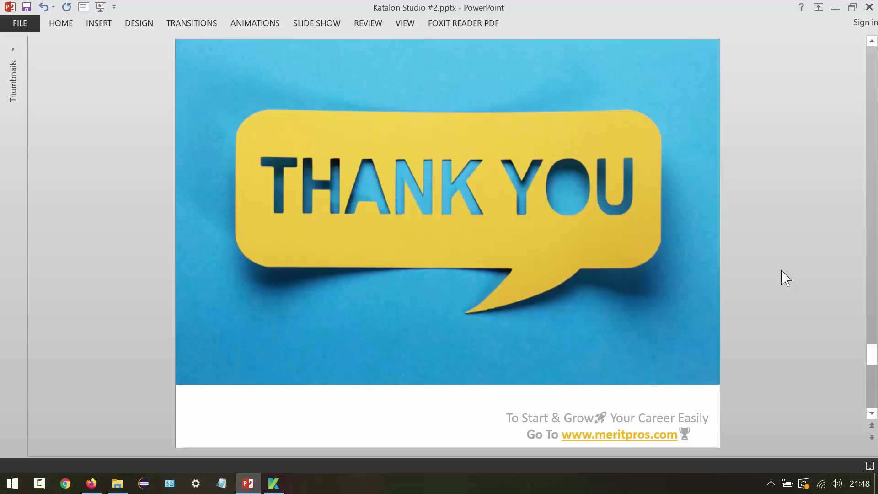